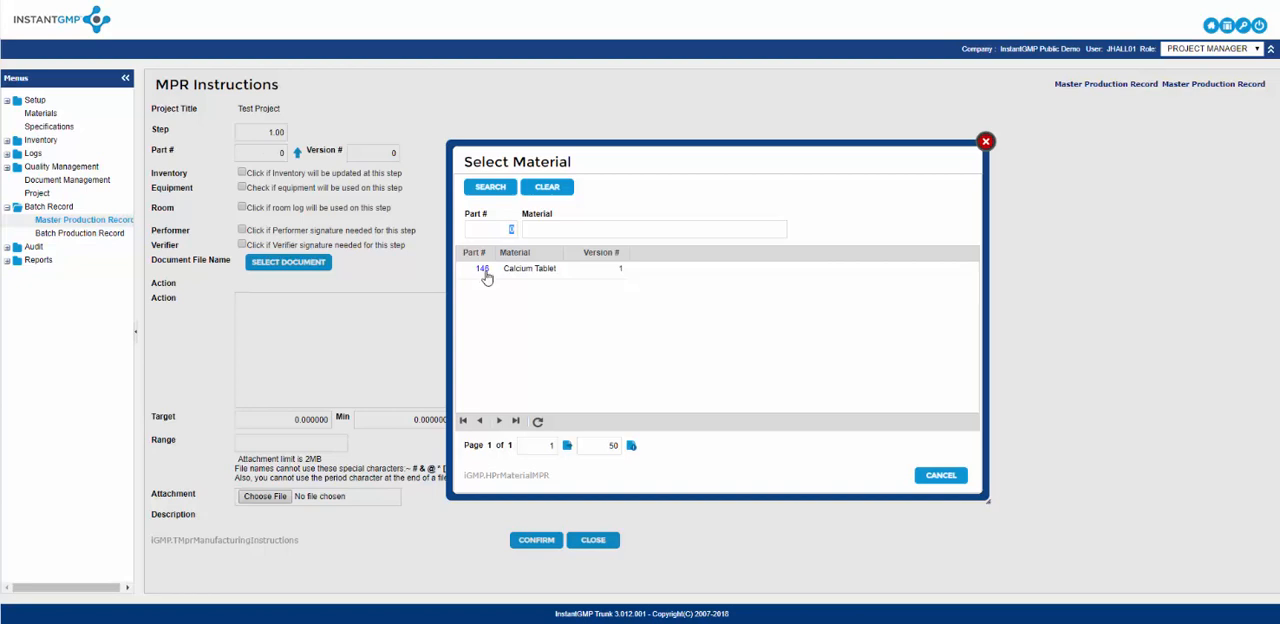
# Assign Calcium Tablet to instruction step 1.00 and mark equipment use, equipment activity updating and room log use for it.
pyautogui.click(483, 274)
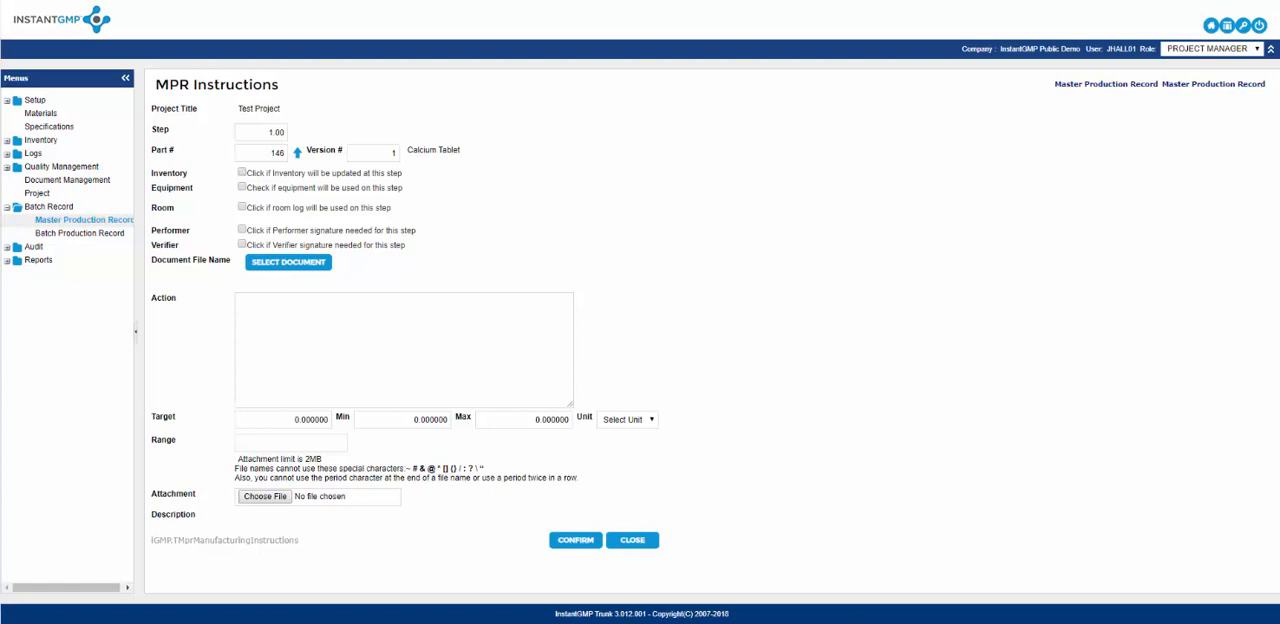
pyautogui.click(241, 188)
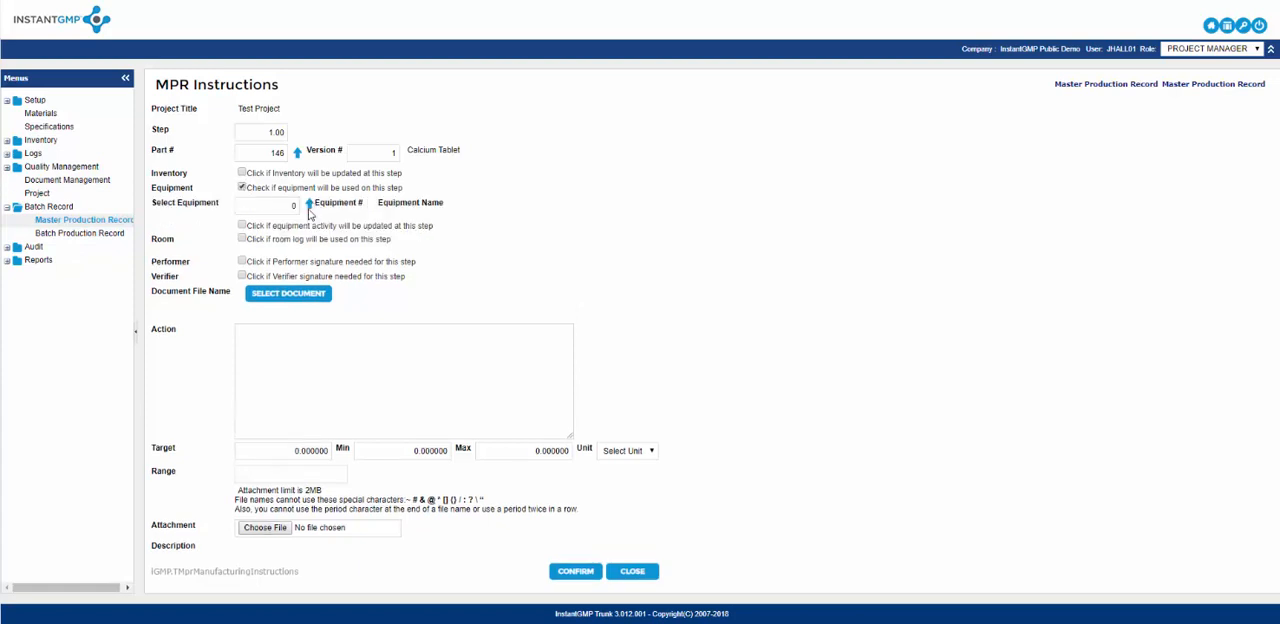
pyautogui.click(309, 206)
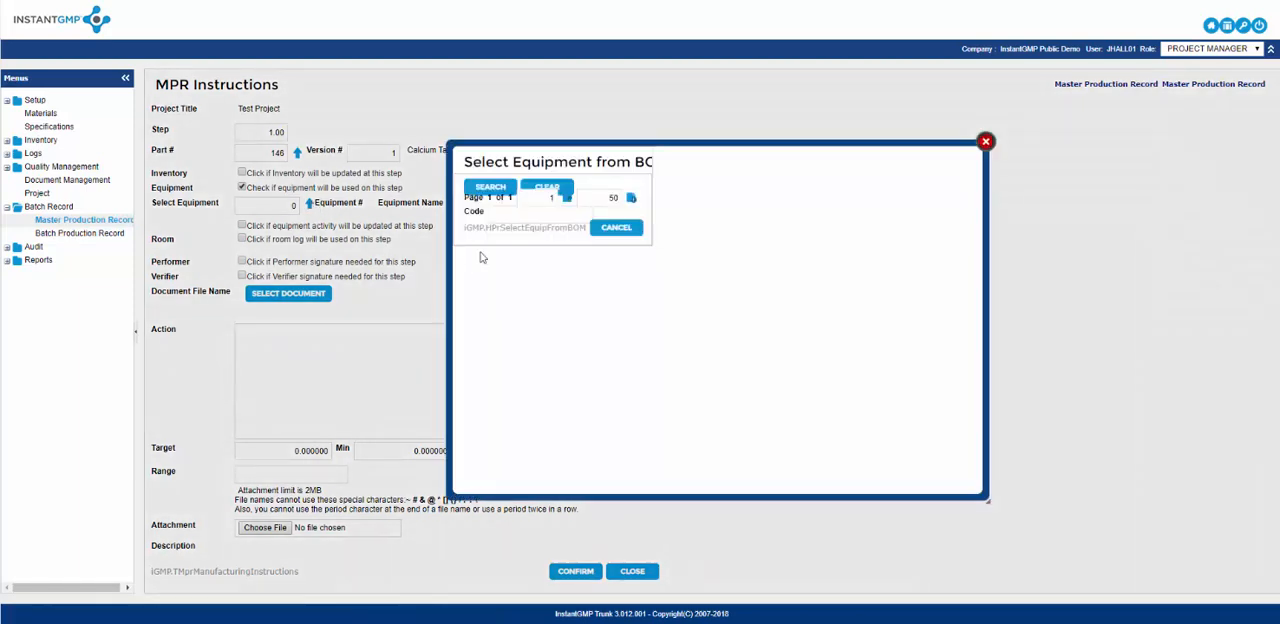
pyautogui.click(985, 141)
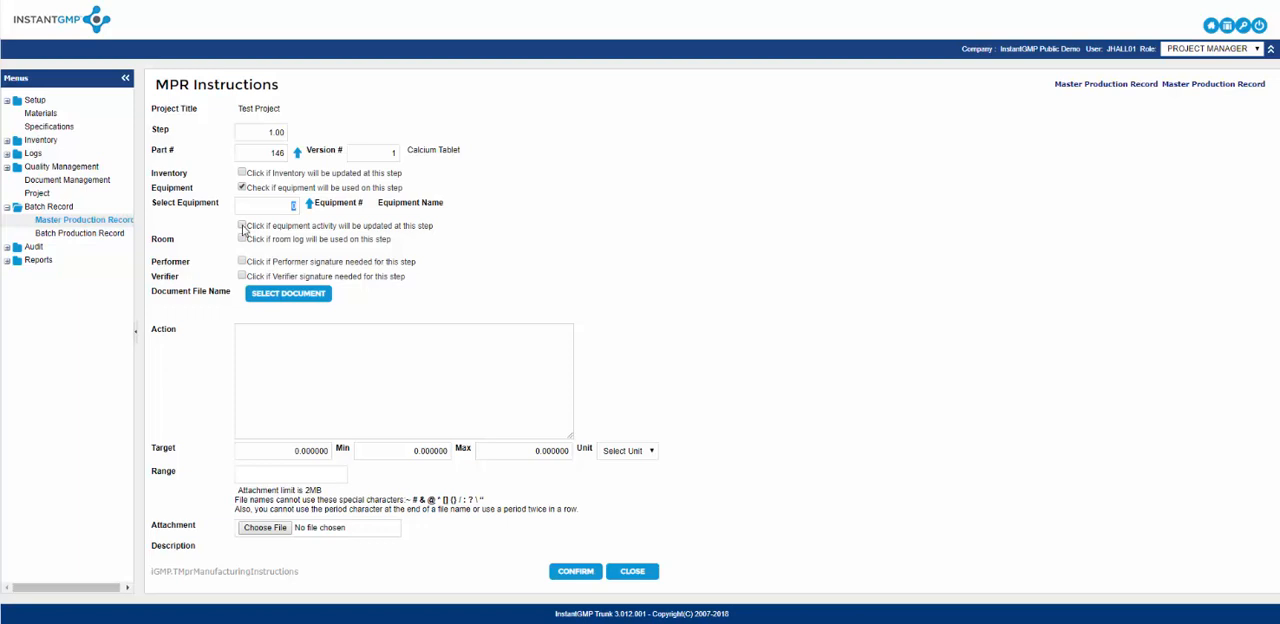
pyautogui.click(242, 227)
pyautogui.click(241, 240)
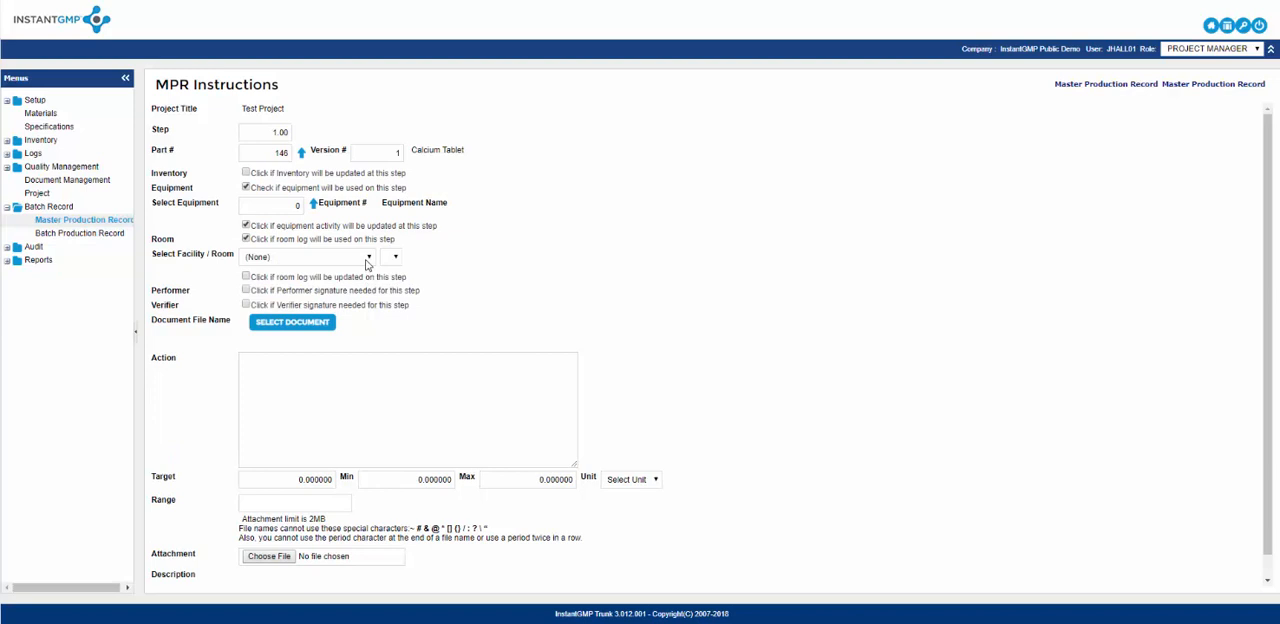
pyautogui.click(367, 262)
pyautogui.click(346, 285)
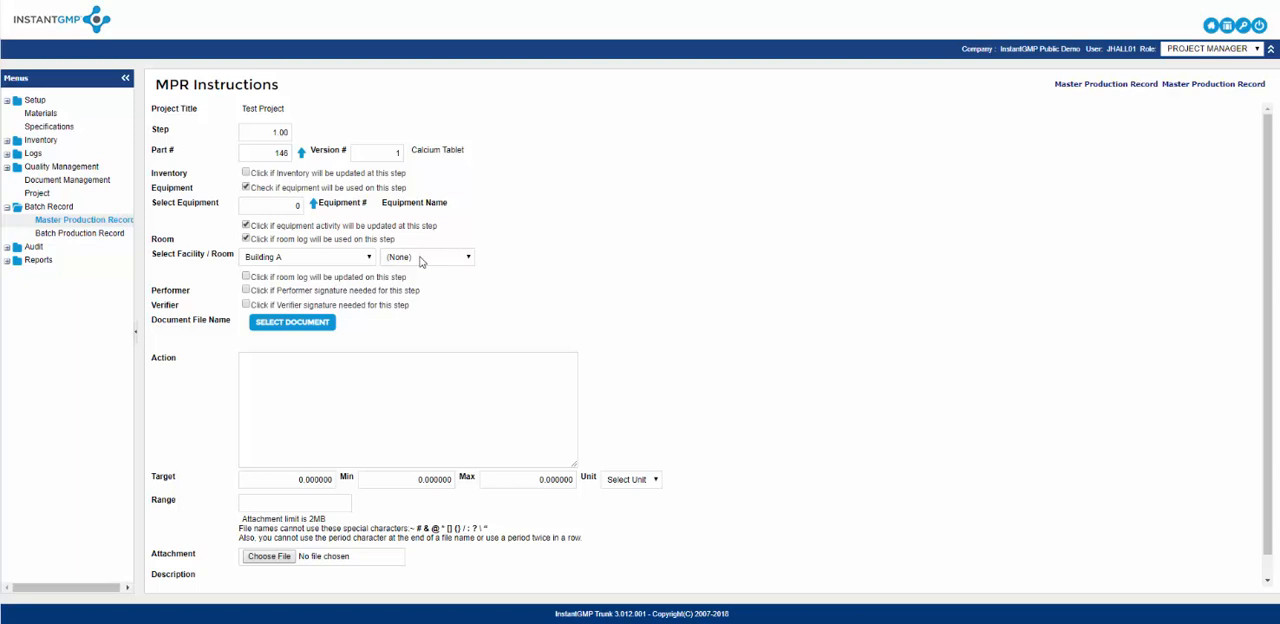
pyautogui.click(423, 259)
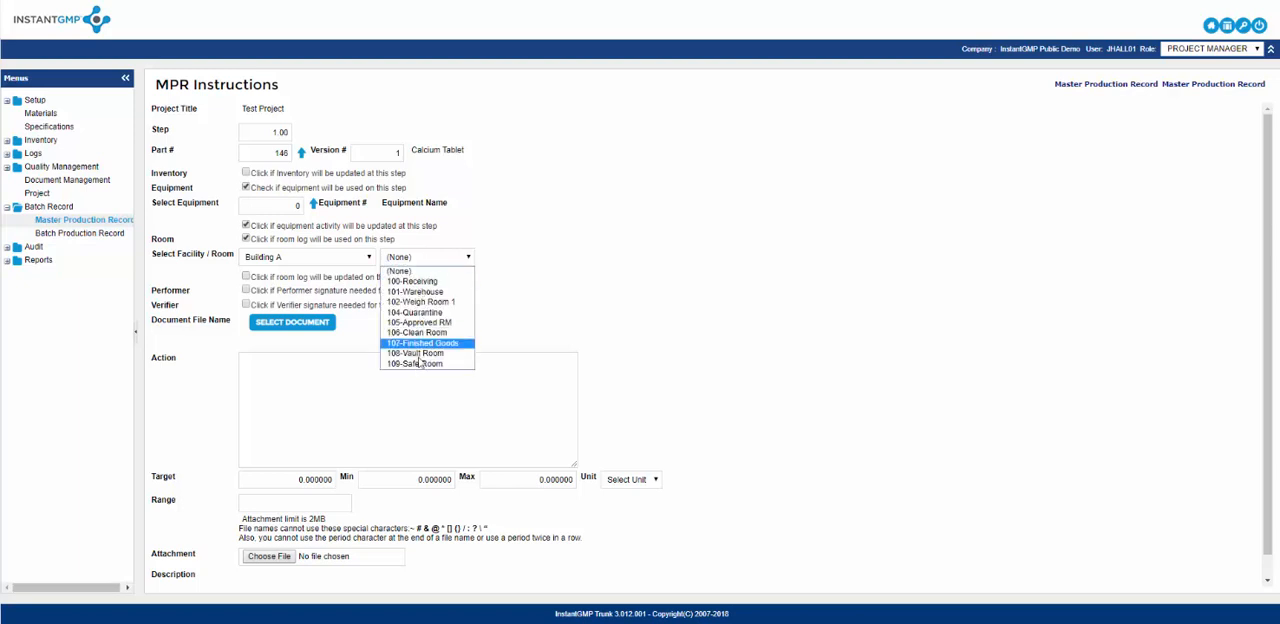
pyautogui.click(400, 271)
pyautogui.click(366, 257)
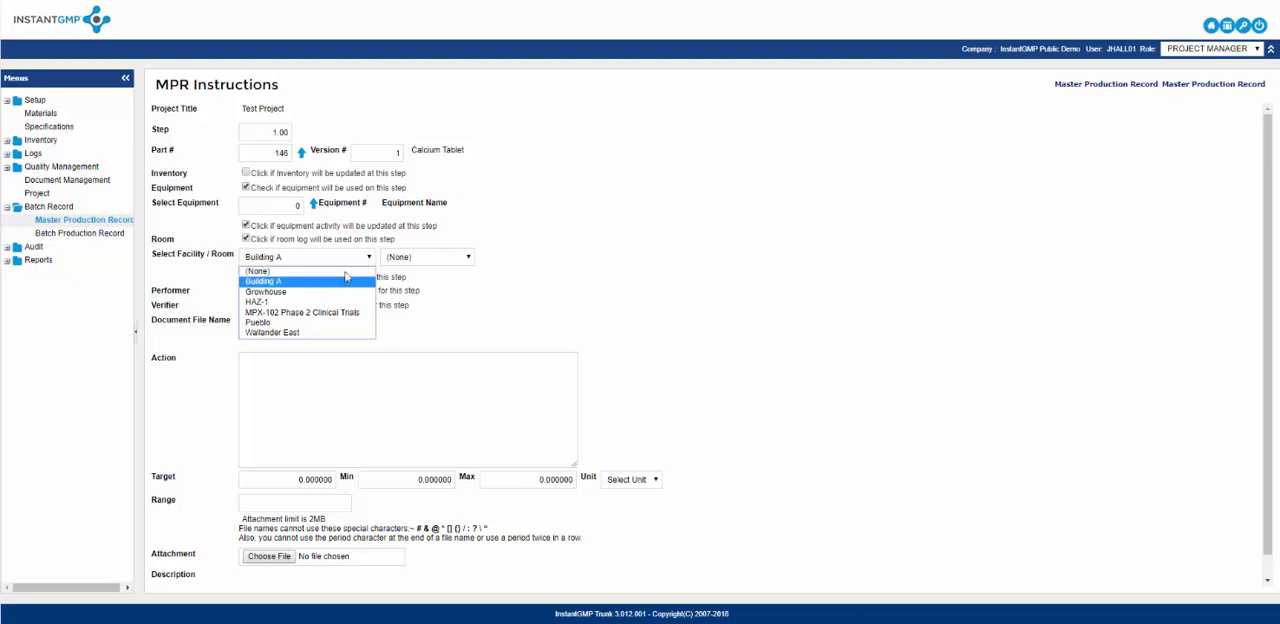
pyautogui.click(345, 271)
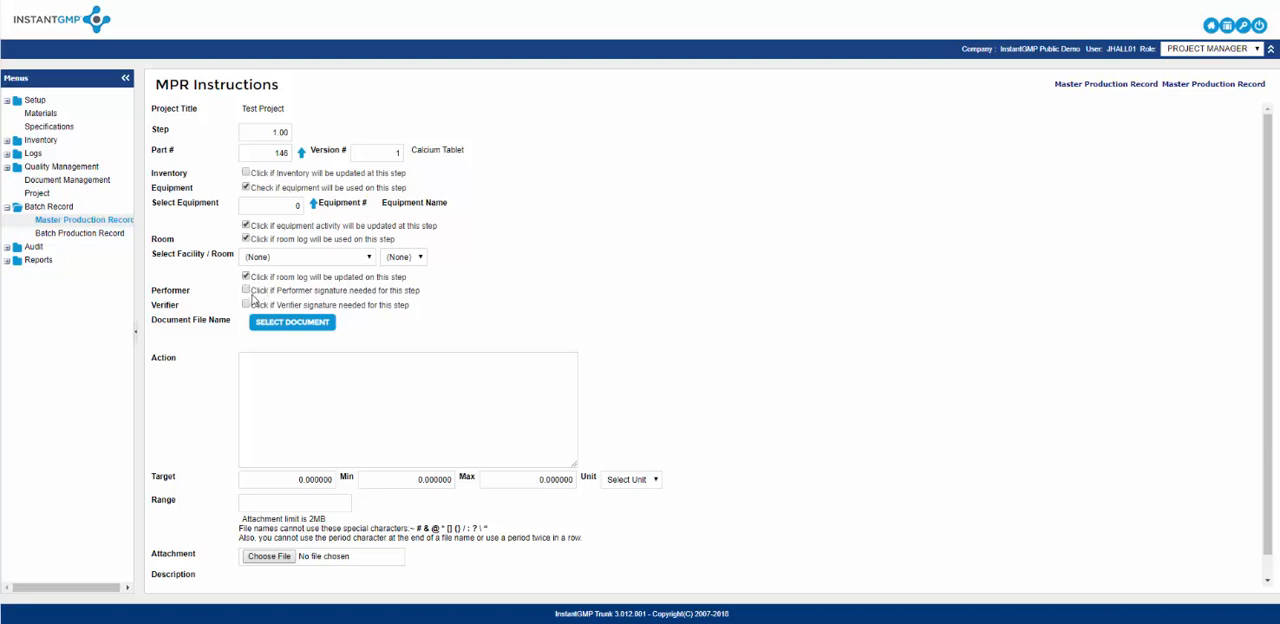
# Require a room log update plus performer and verifier signatures, and link the SOP-0403 Warehouse and Production Area Cleaning and Maintenance document.
pyautogui.click(246, 290)
pyautogui.click(246, 305)
pyautogui.click(289, 323)
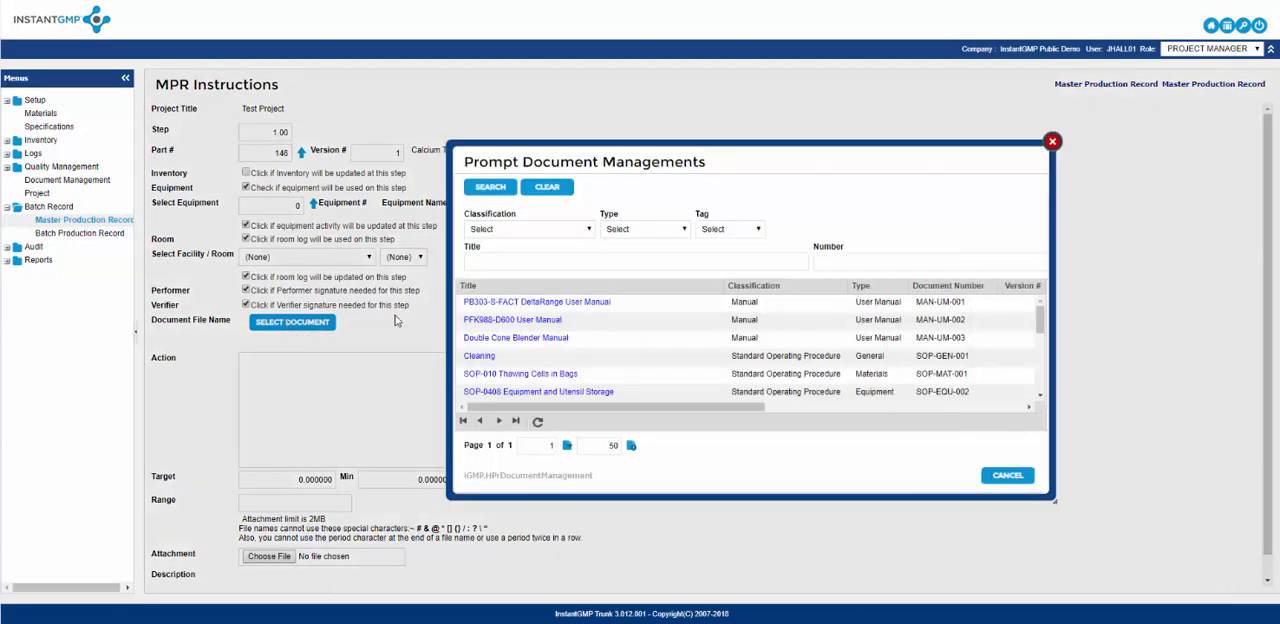
pyautogui.scroll(-2, 511, 323)
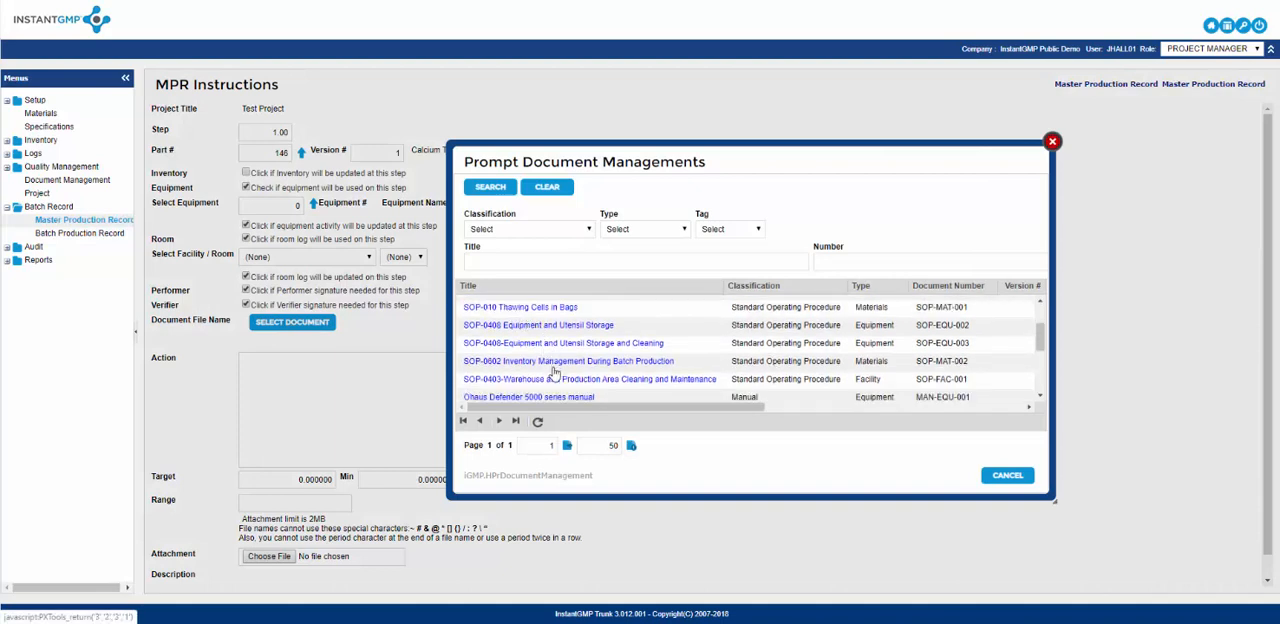
pyautogui.click(557, 381)
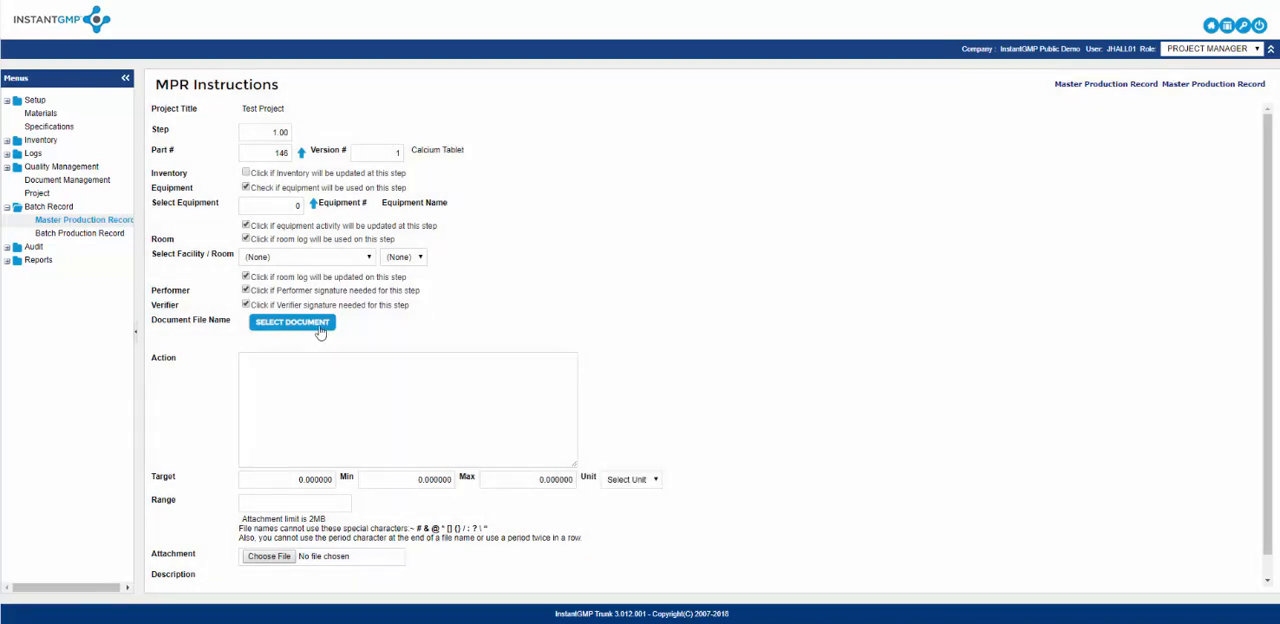
pyautogui.click(328, 358)
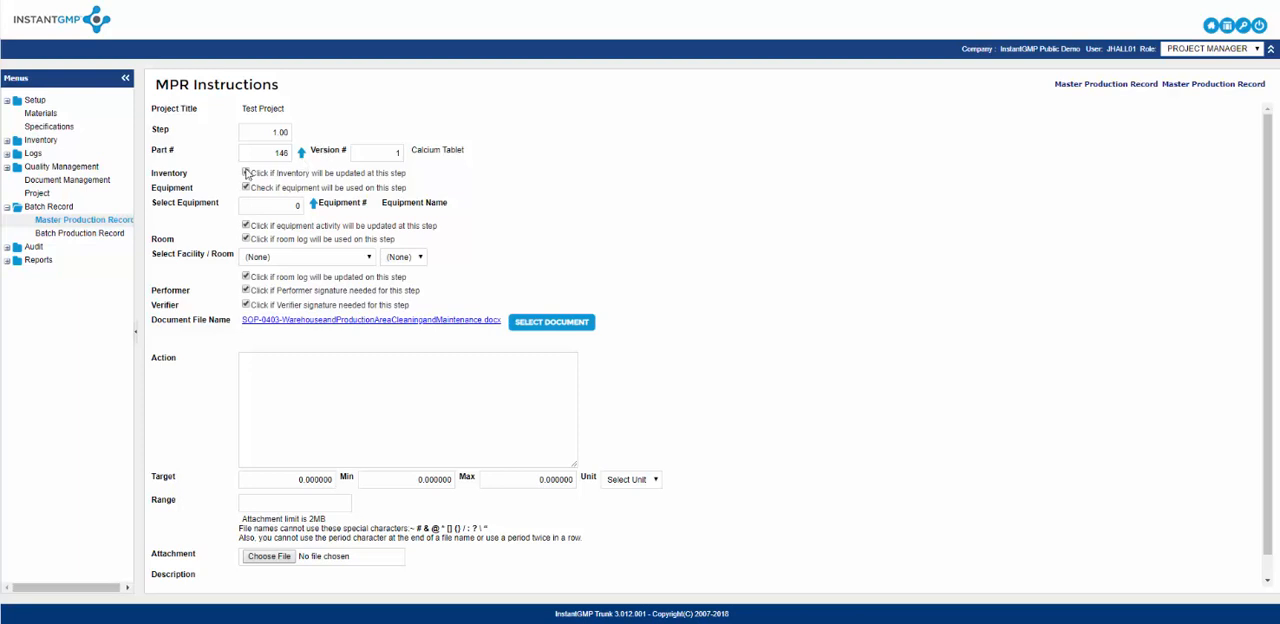
# Mark inventory for updating at this step, set the unit to kg and save the instruction.
pyautogui.click(246, 173)
pyautogui.scroll(-1, 691, 314)
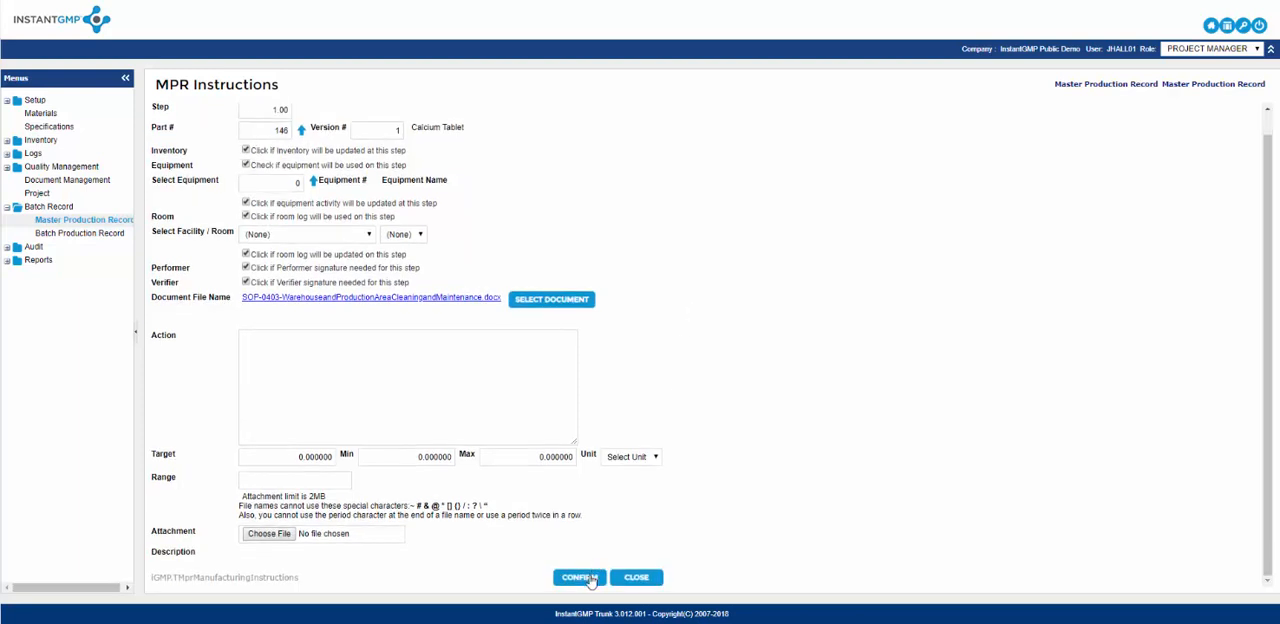
pyautogui.click(627, 456)
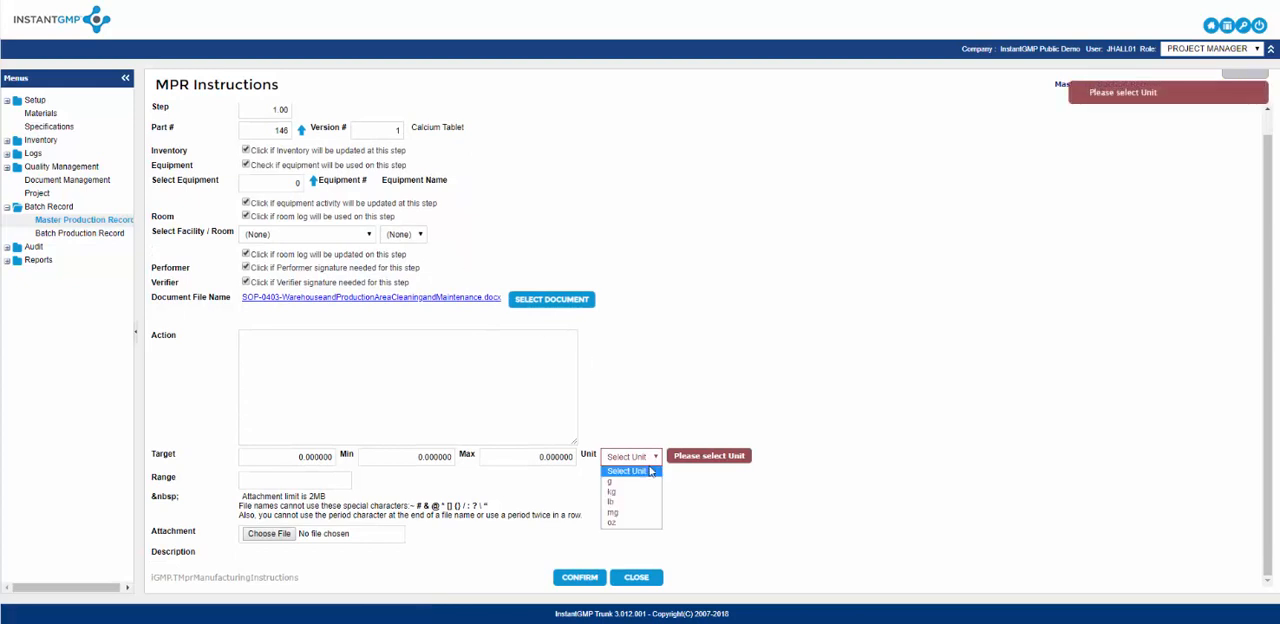
pyautogui.click(634, 491)
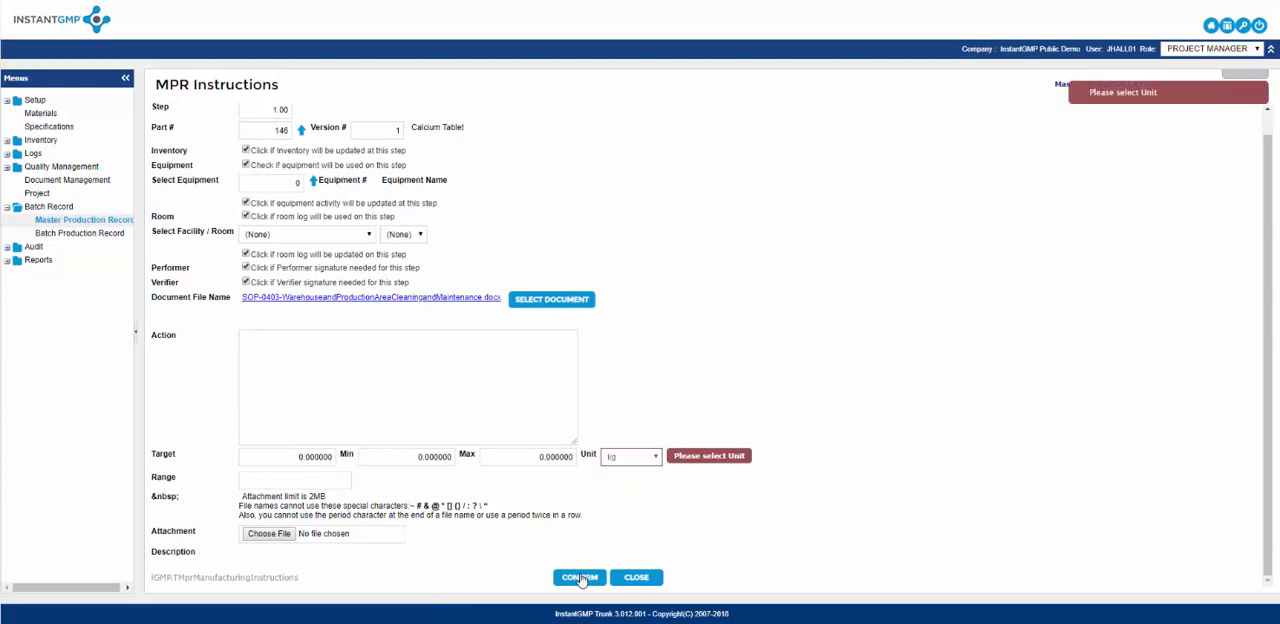
pyautogui.click(578, 577)
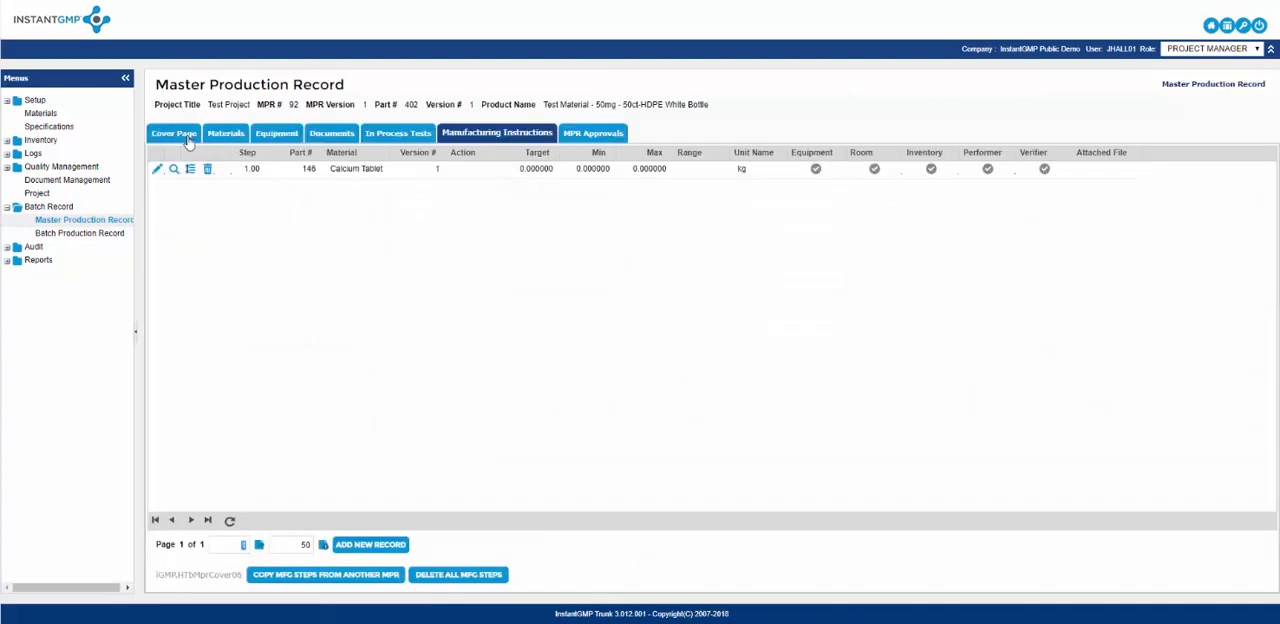
# Turn on Autopopulate BOM QTY on Mgf Instructions in the production record's cover page and save the cover.
pyautogui.click(224, 134)
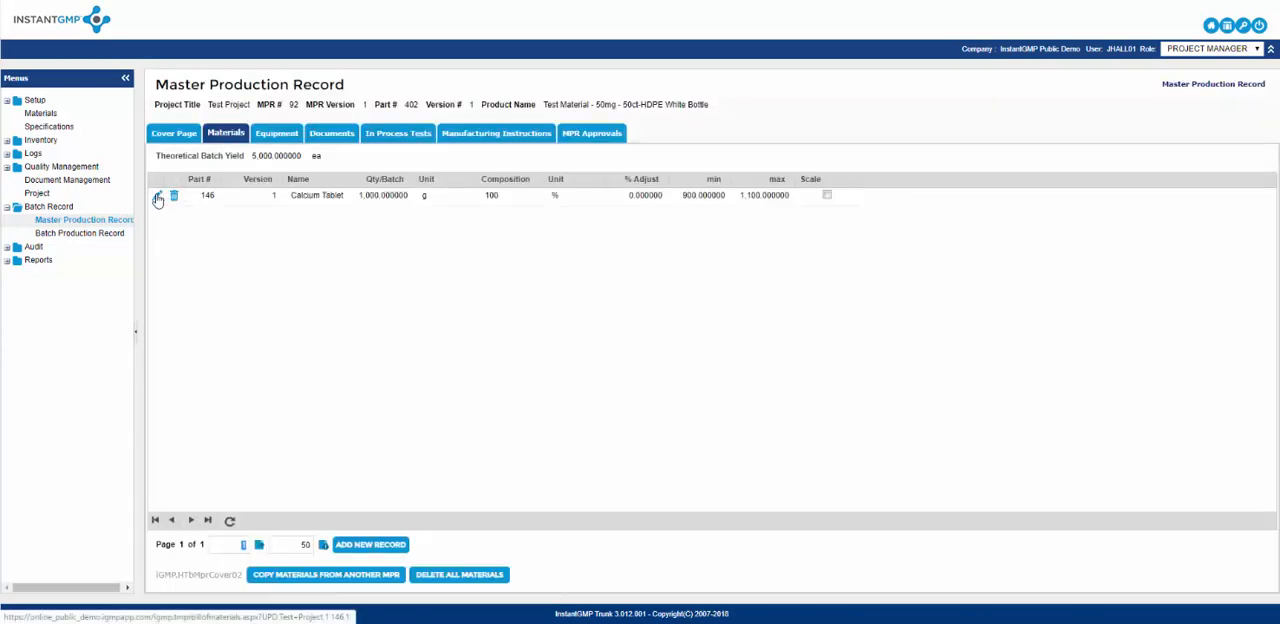
pyautogui.click(178, 135)
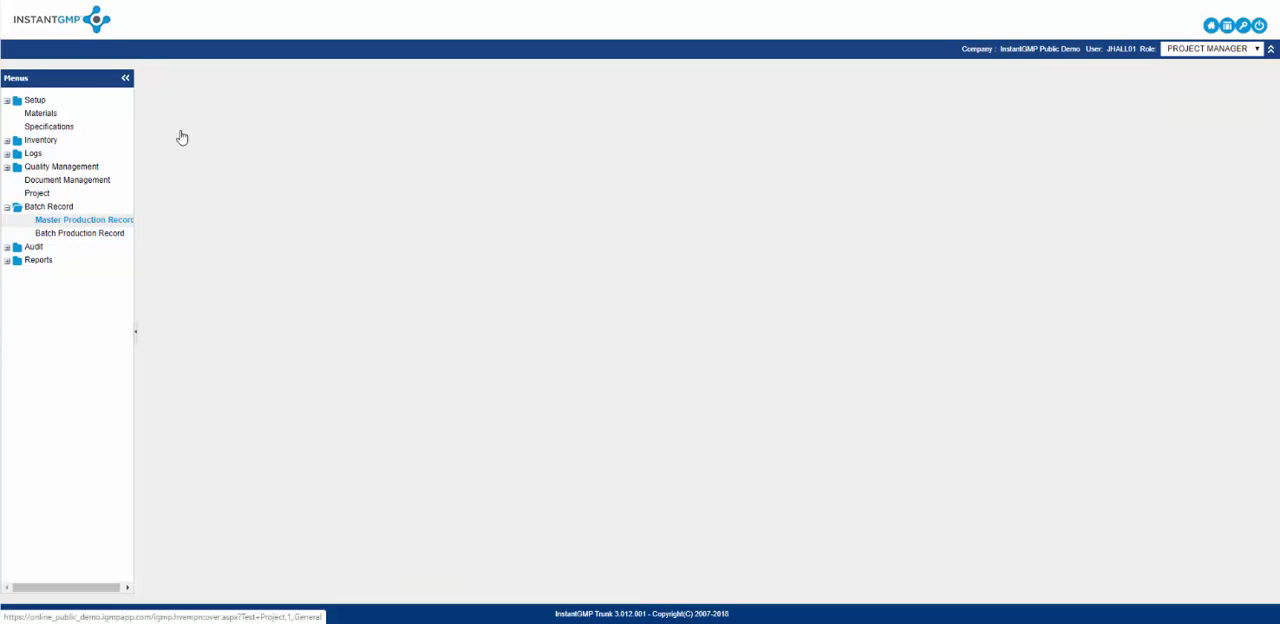
pyautogui.click(601, 497)
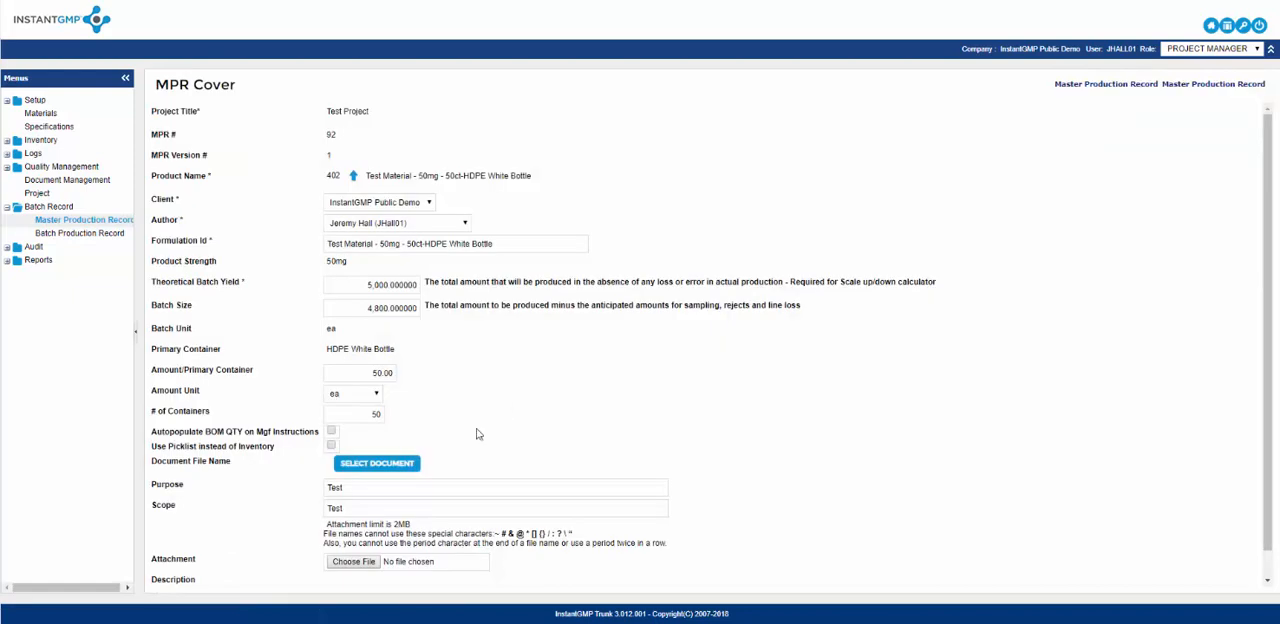
pyautogui.click(331, 431)
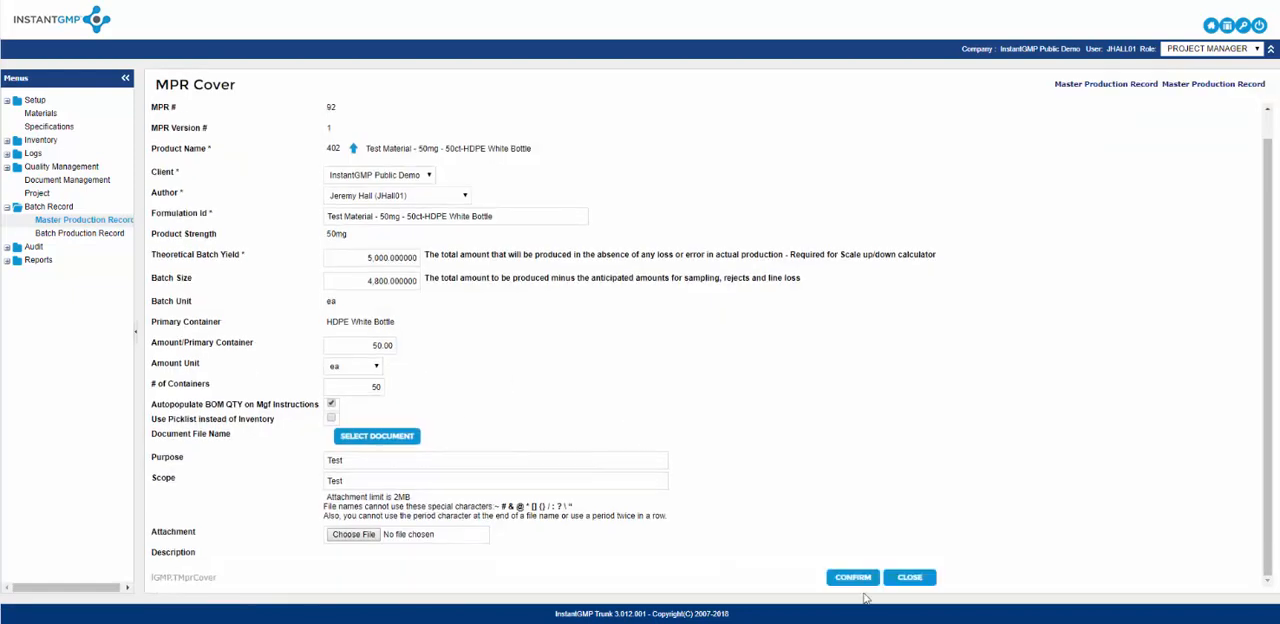
pyautogui.scroll(-1, 586, 395)
pyautogui.click(852, 578)
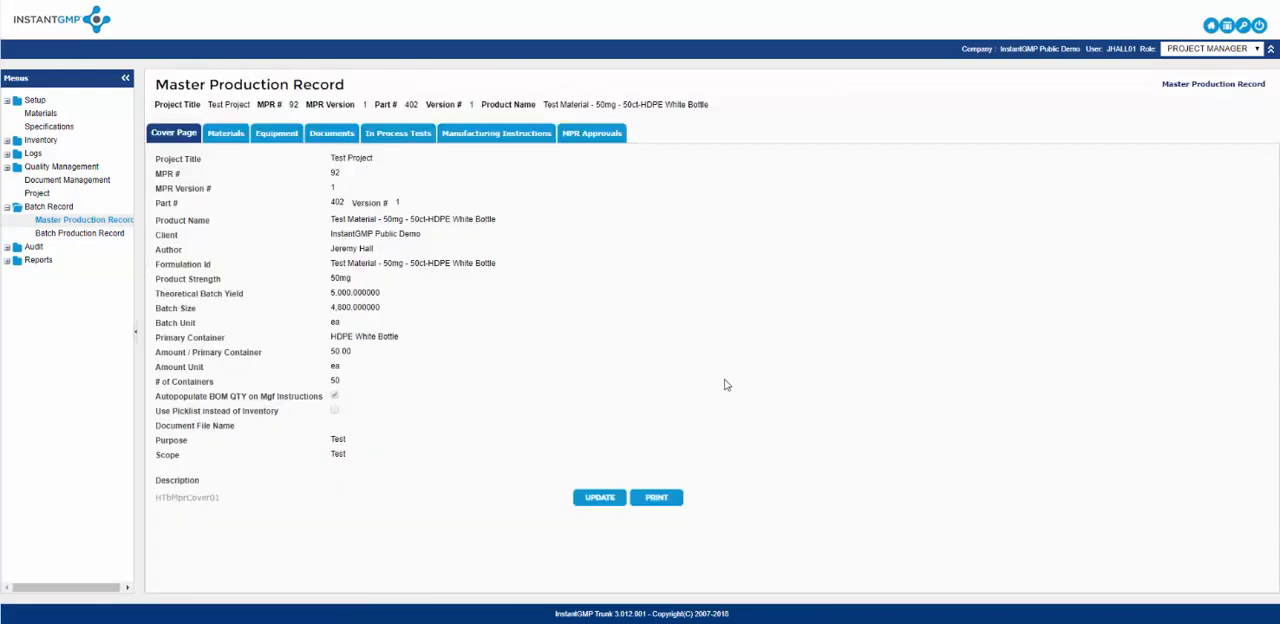
# Enable the Scale option for the Calcium Tablet material in the production record and save it.
pyautogui.click(229, 138)
pyautogui.click(156, 200)
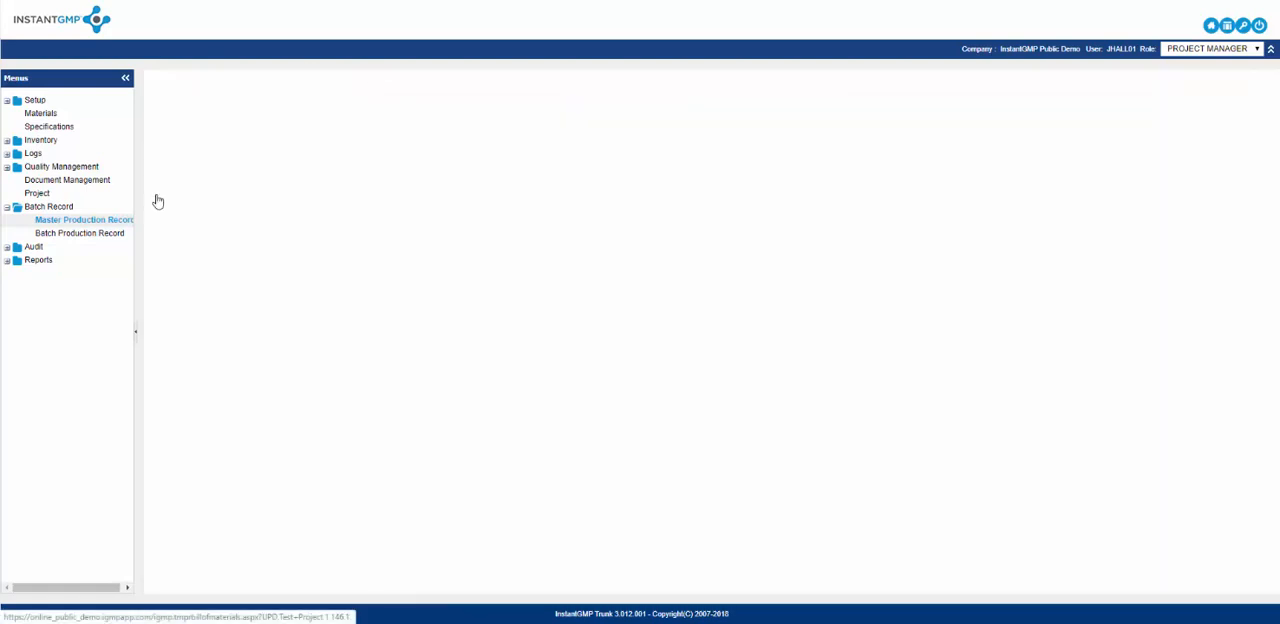
pyautogui.click(220, 340)
pyautogui.click(297, 357)
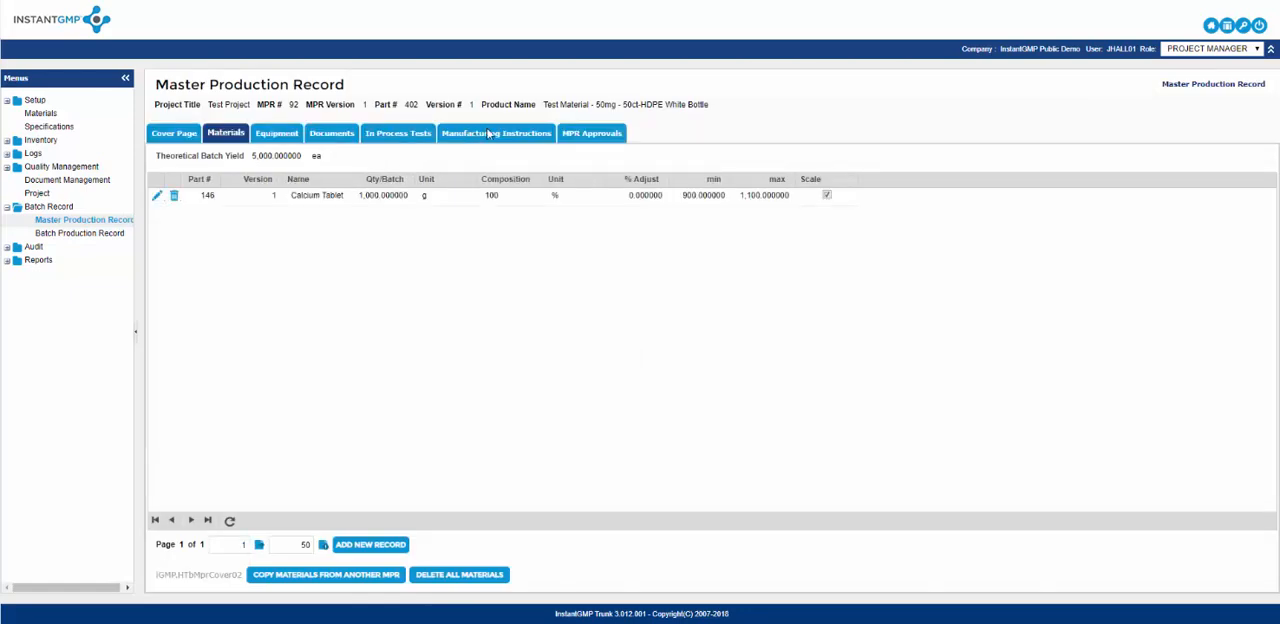
# Open manufacturing instruction step 1.00 for editing and enter the action "Weight out 1000 grams of material".
pyautogui.click(490, 137)
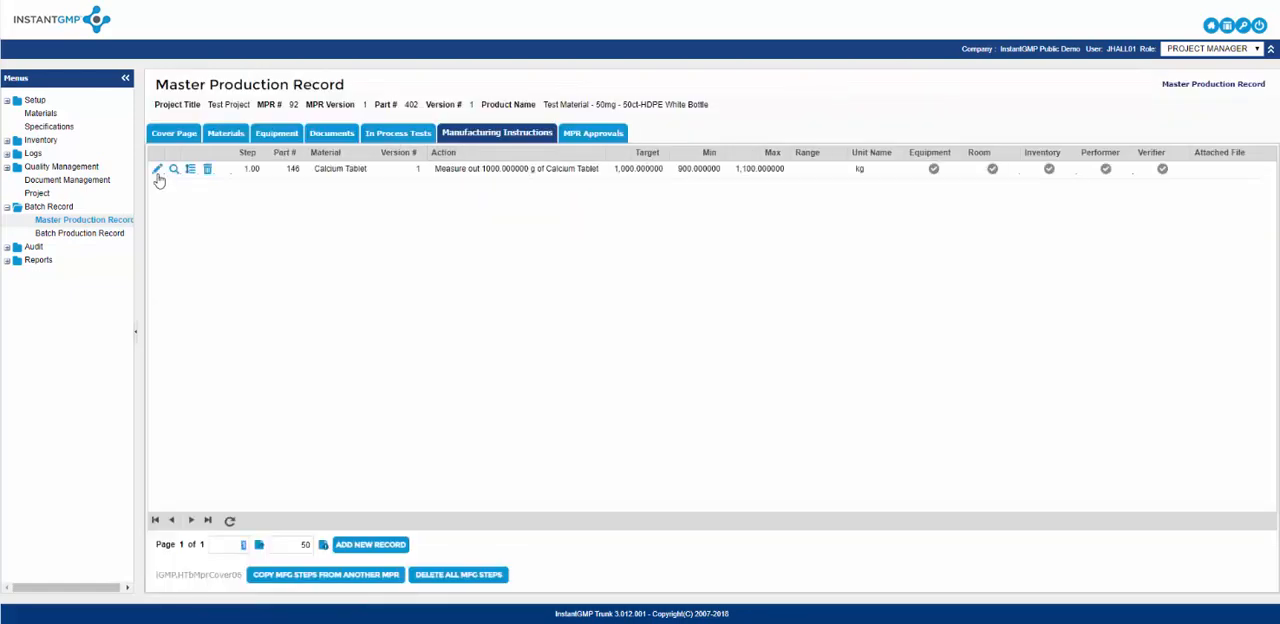
pyautogui.click(157, 176)
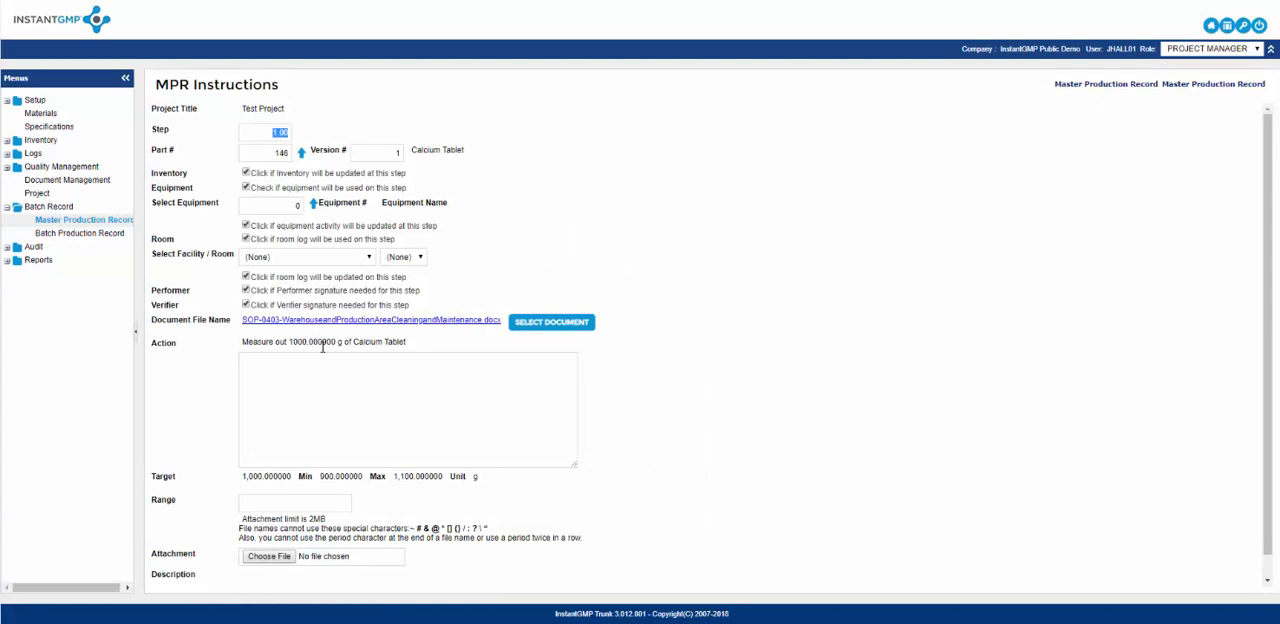
pyautogui.click(245, 173)
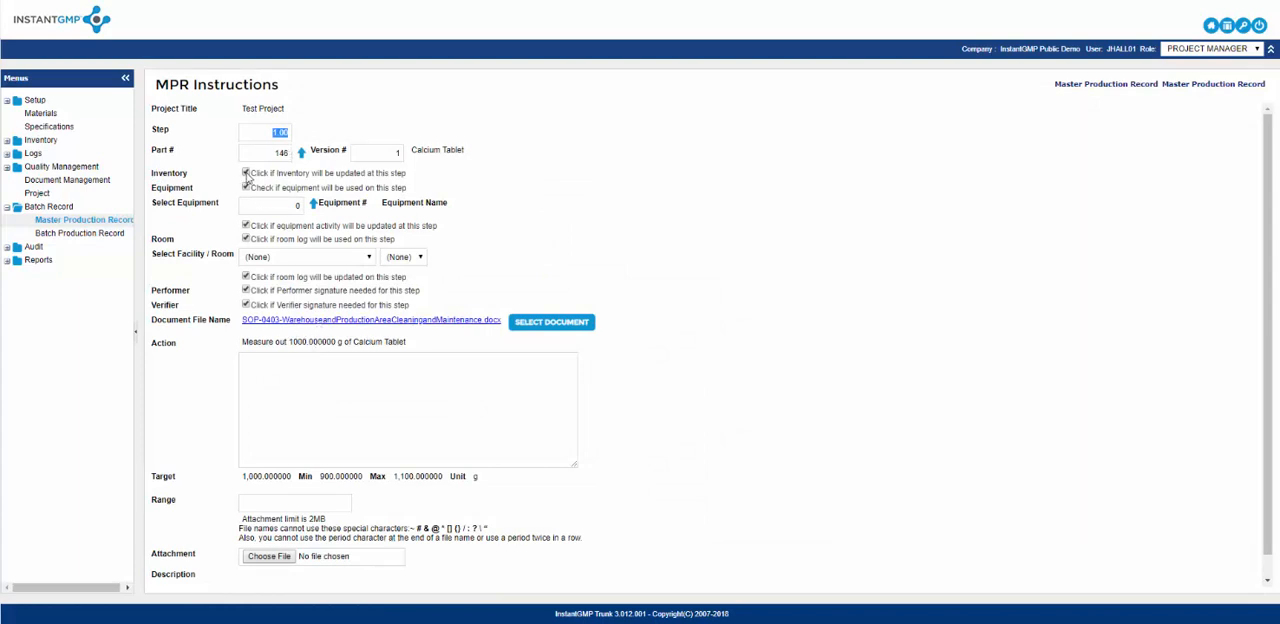
pyautogui.click(246, 174)
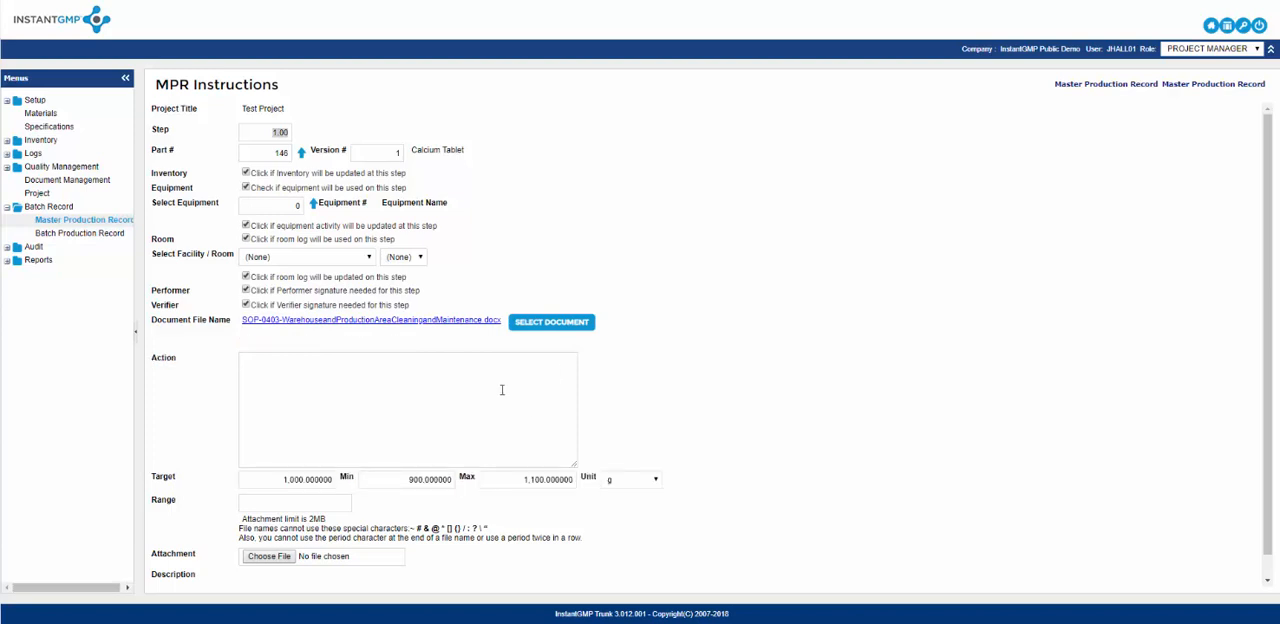
pyautogui.click(437, 364)
pyautogui.write('Weight out 1000 grams of mate')
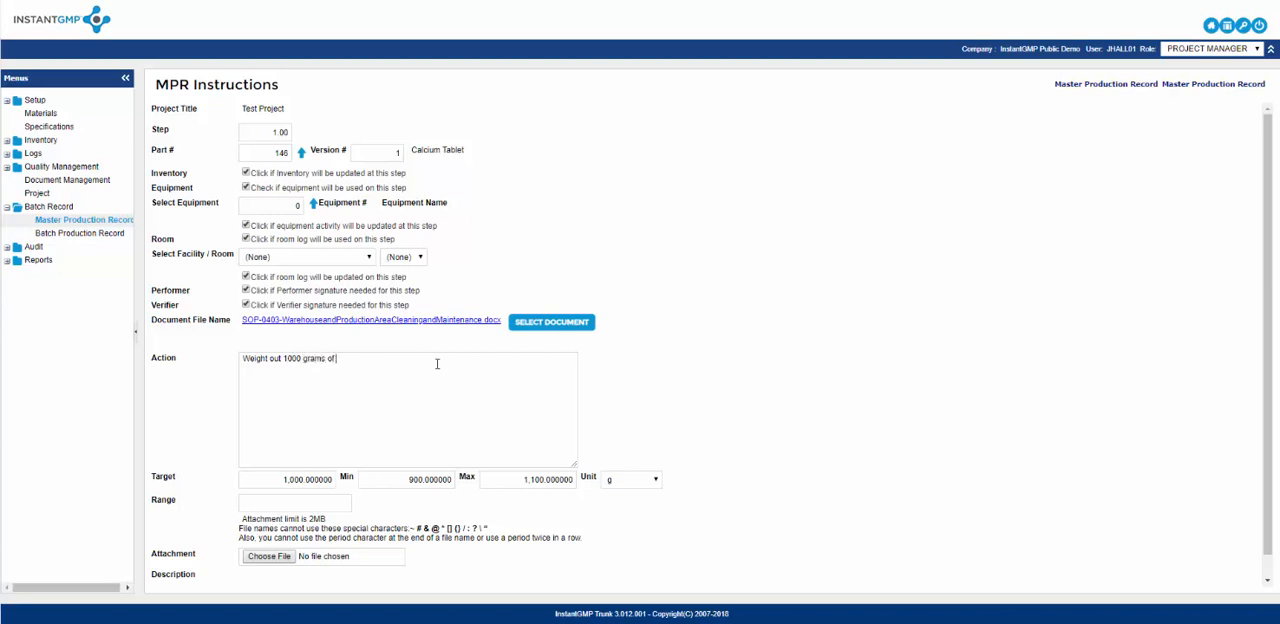
pyautogui.write('rial')
# Turn off inventory updating for the step, review the available units and save the instruction.
pyautogui.scroll(-1, 544, 224)
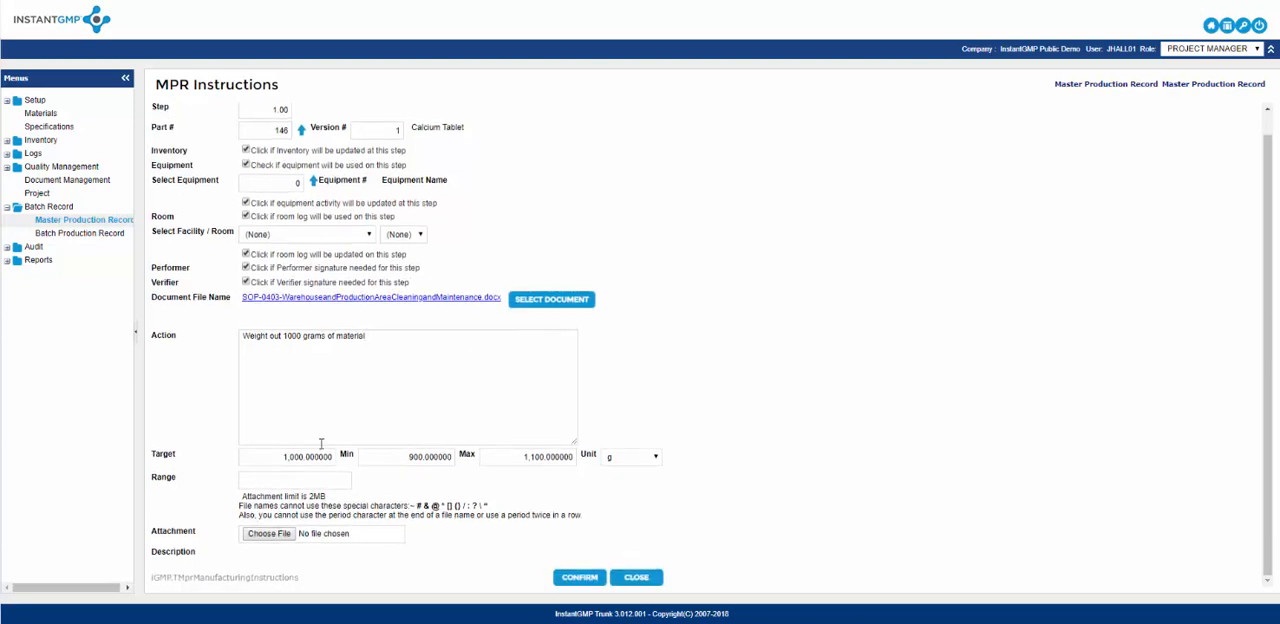
pyautogui.press('Tab')
pyautogui.press('Tab')
pyautogui.press('Tab')
pyautogui.press('Tab')
pyautogui.click(654, 457)
pyautogui.click(654, 457)
pyautogui.click(655, 457)
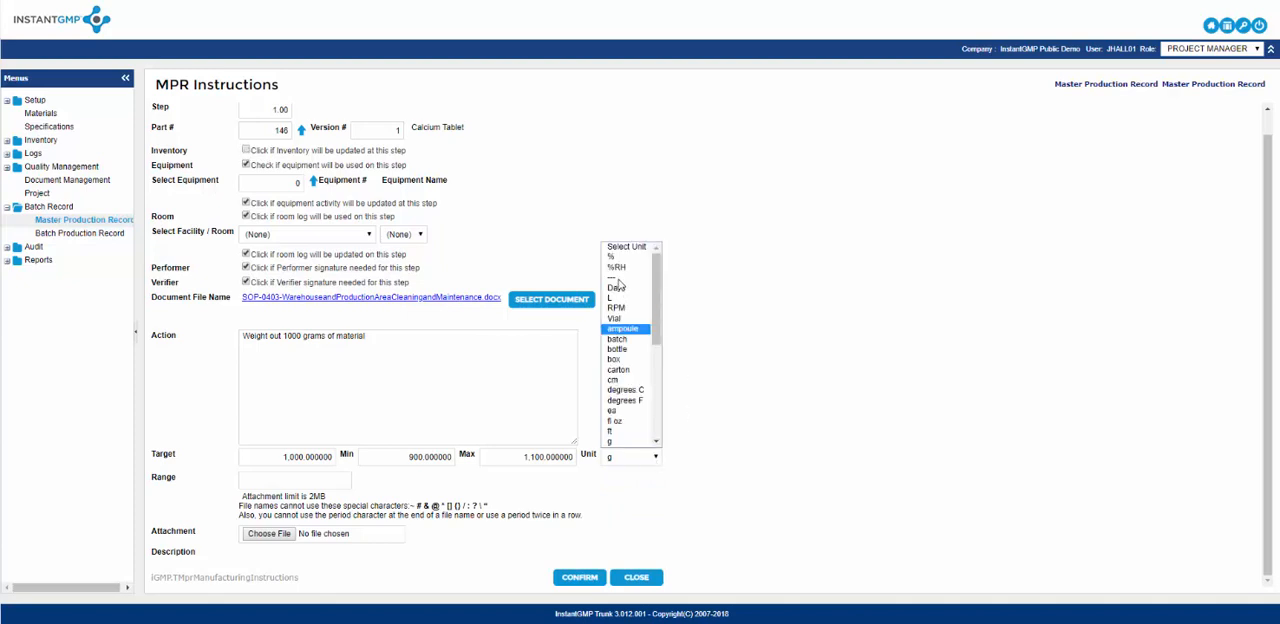
pyautogui.click(690, 302)
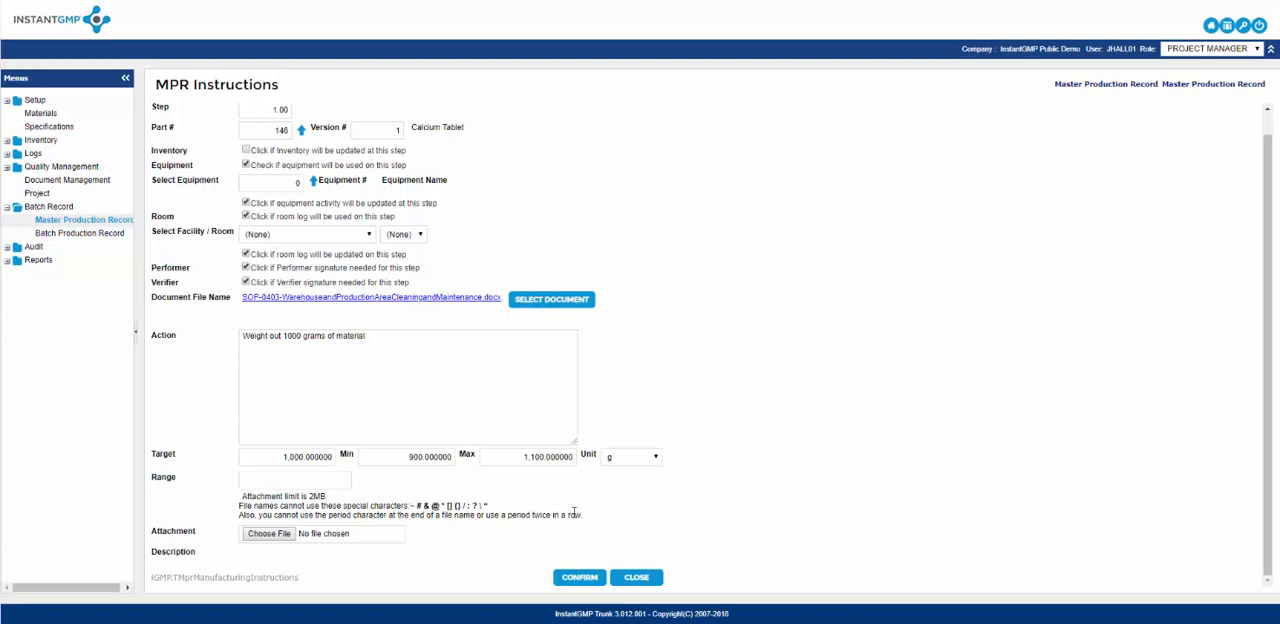
pyautogui.click(578, 580)
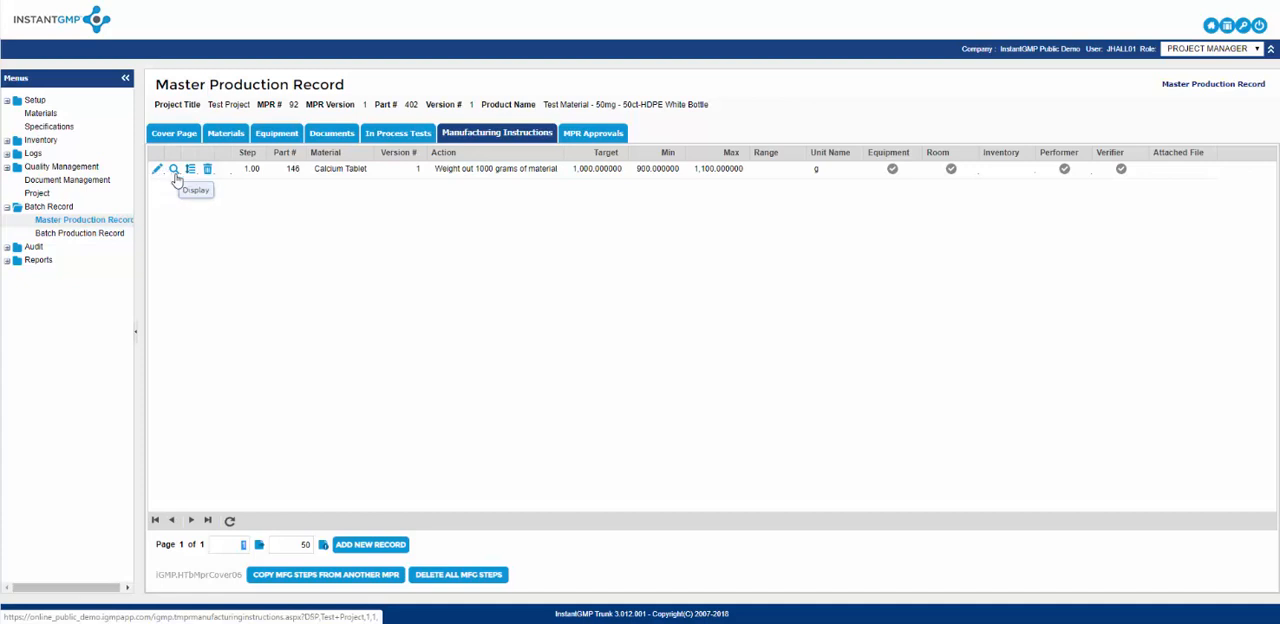
# Display the saved details of manufacturing step 1.00, close them and open the step's dynamic field definitions.
pyautogui.click(175, 172)
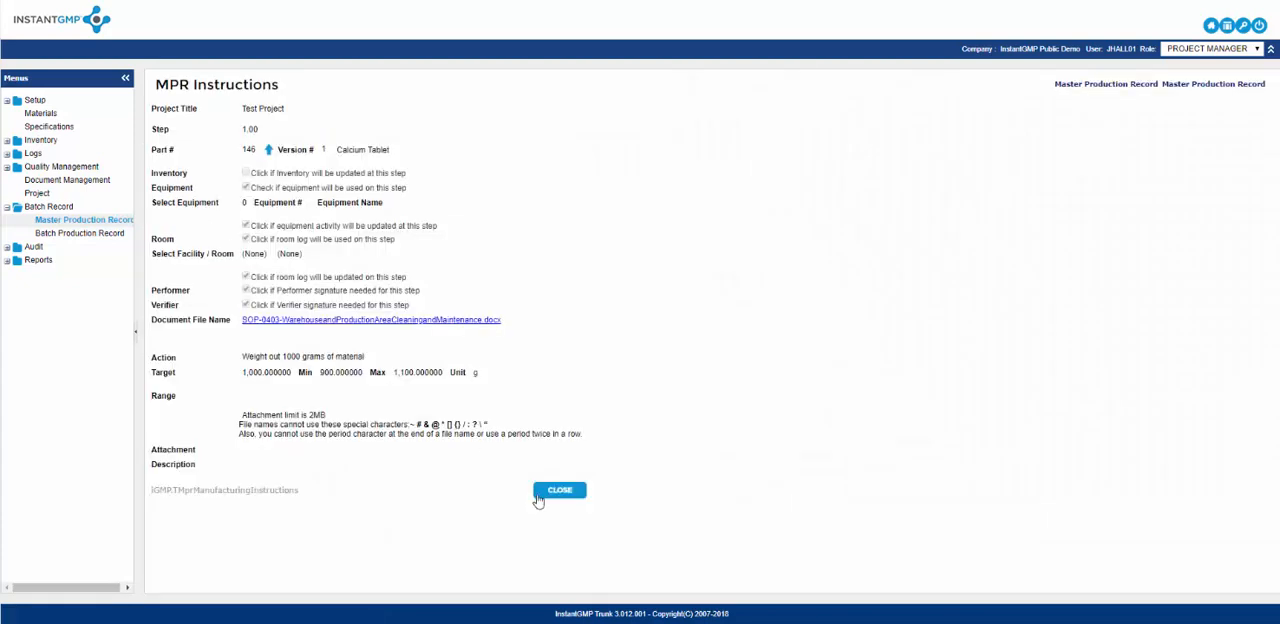
pyautogui.click(559, 490)
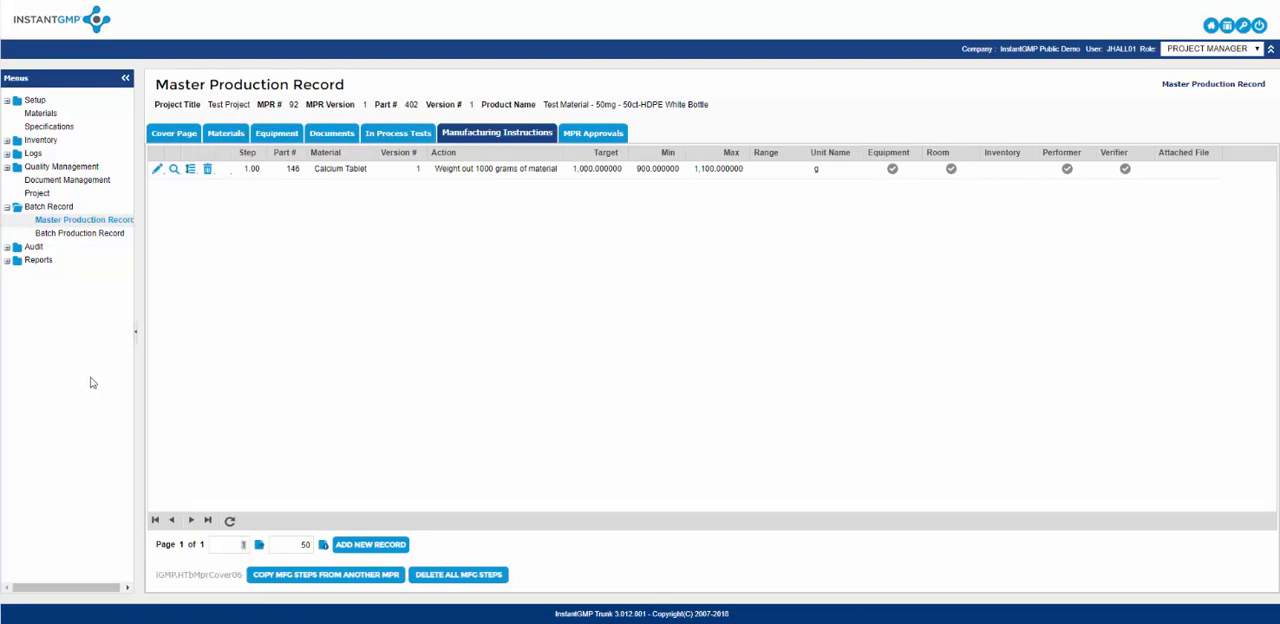
pyautogui.click(192, 179)
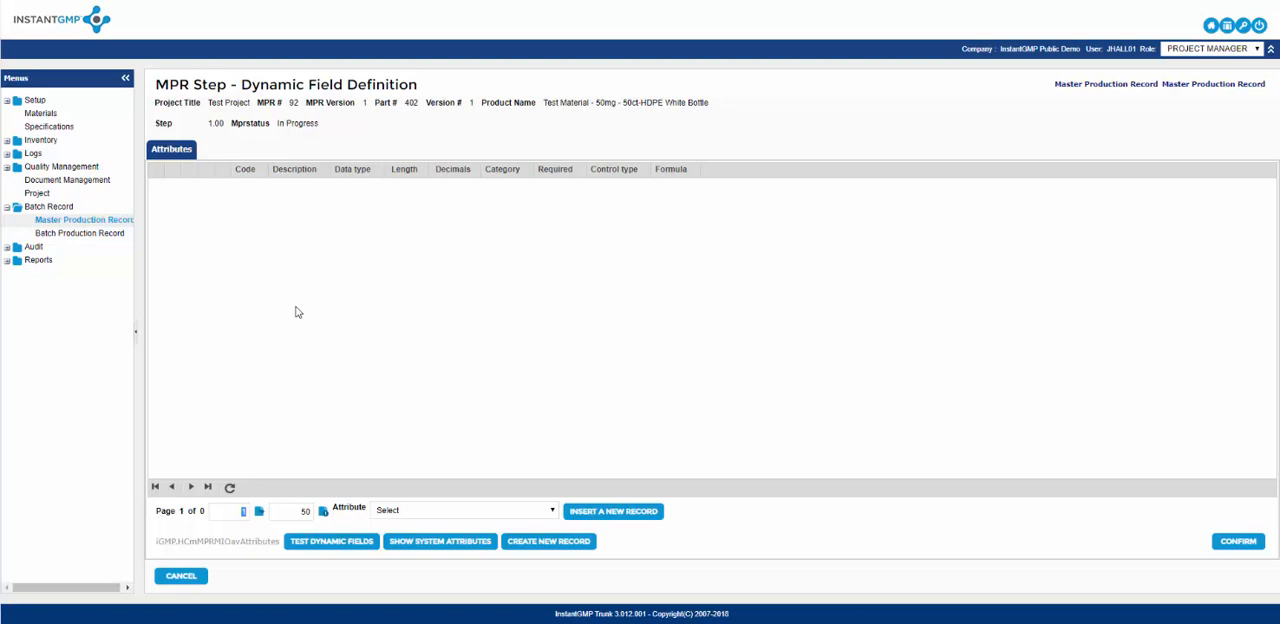
# Add the weight_1 attribute as a dynamic field of manufacturing step 1.00.
pyautogui.click(550, 511)
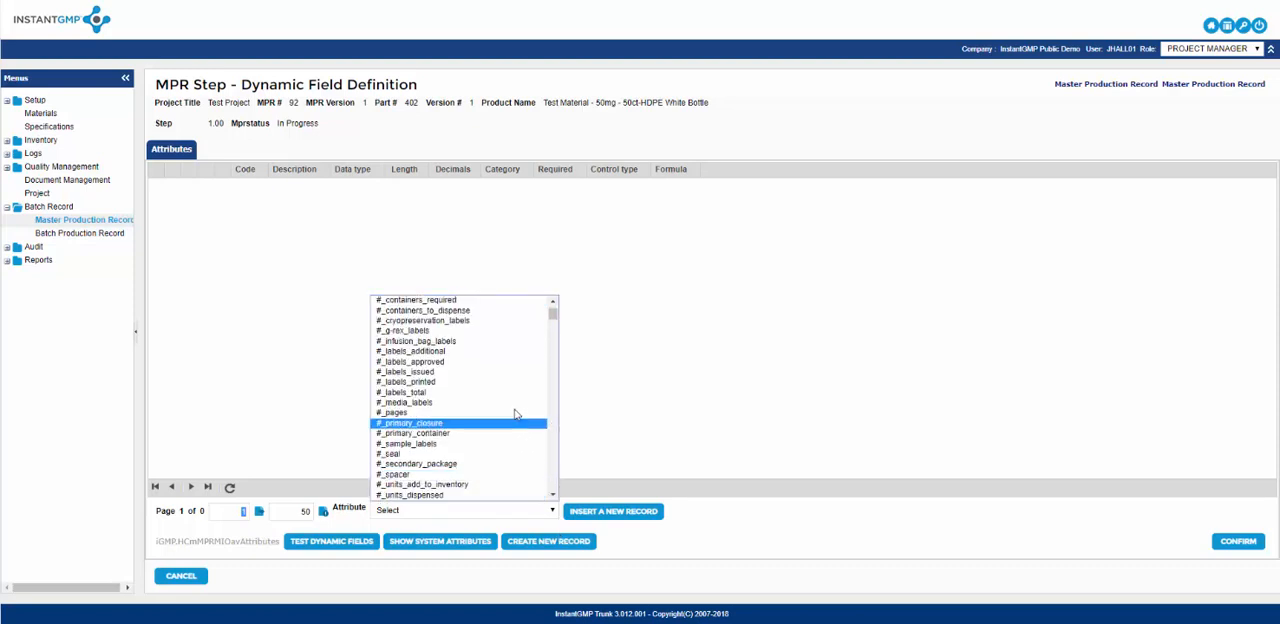
pyautogui.press('w')
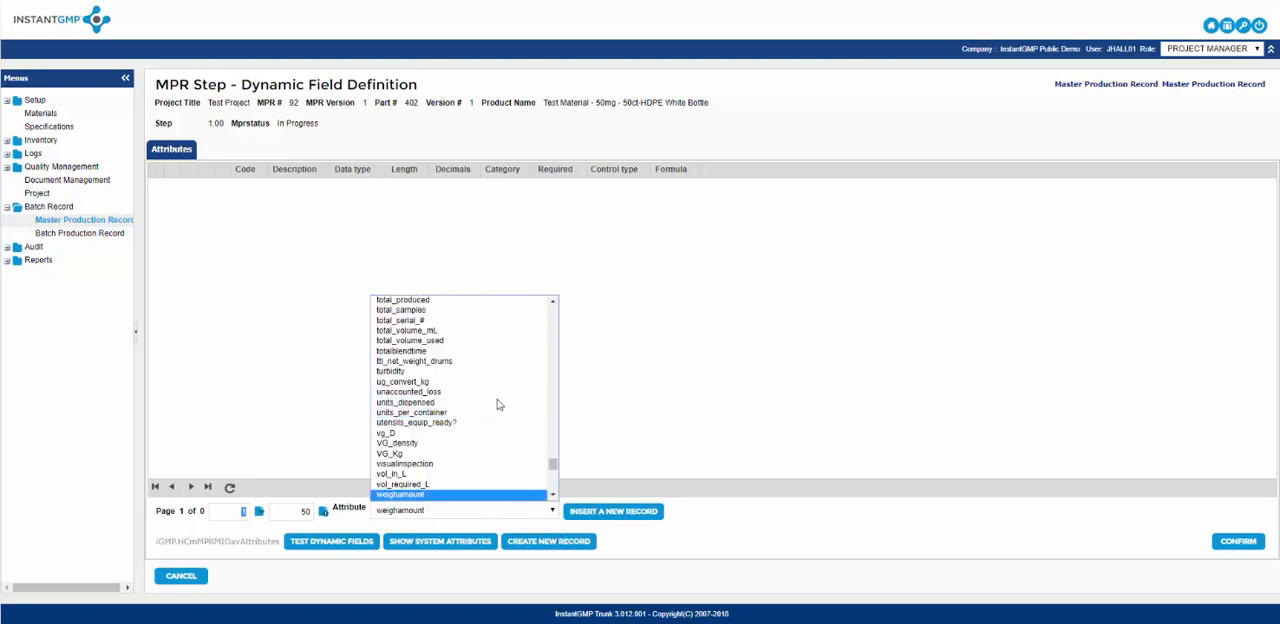
pyautogui.scroll(-3, 495, 403)
pyautogui.click(413, 373)
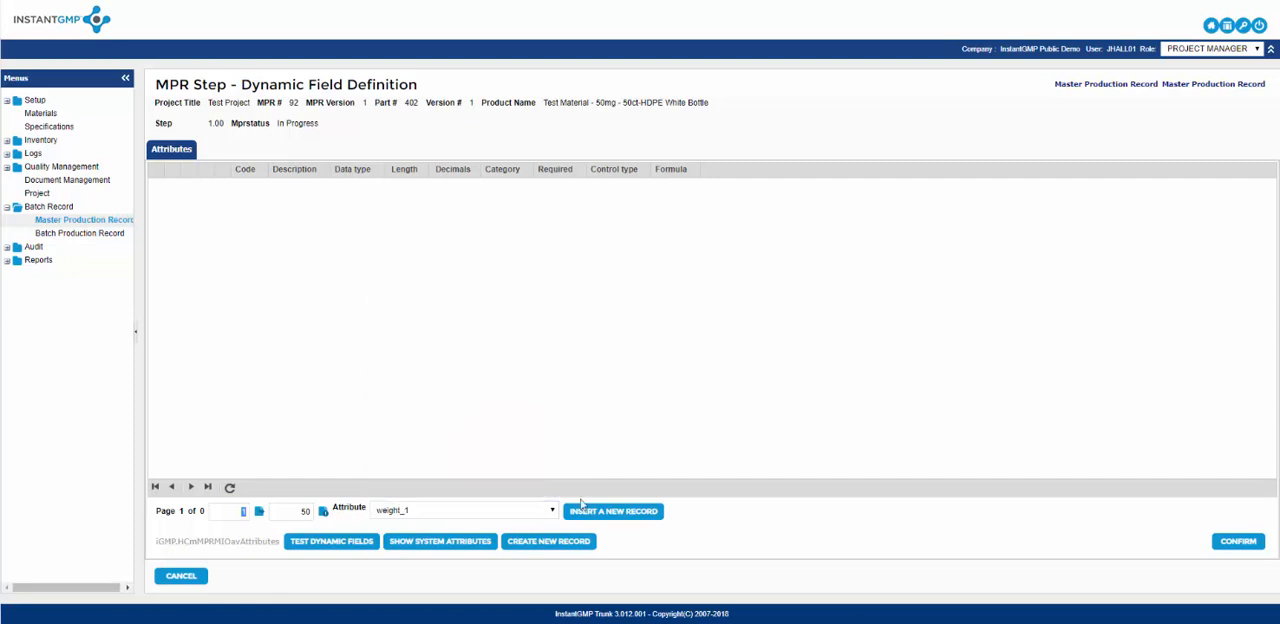
pyautogui.click(601, 514)
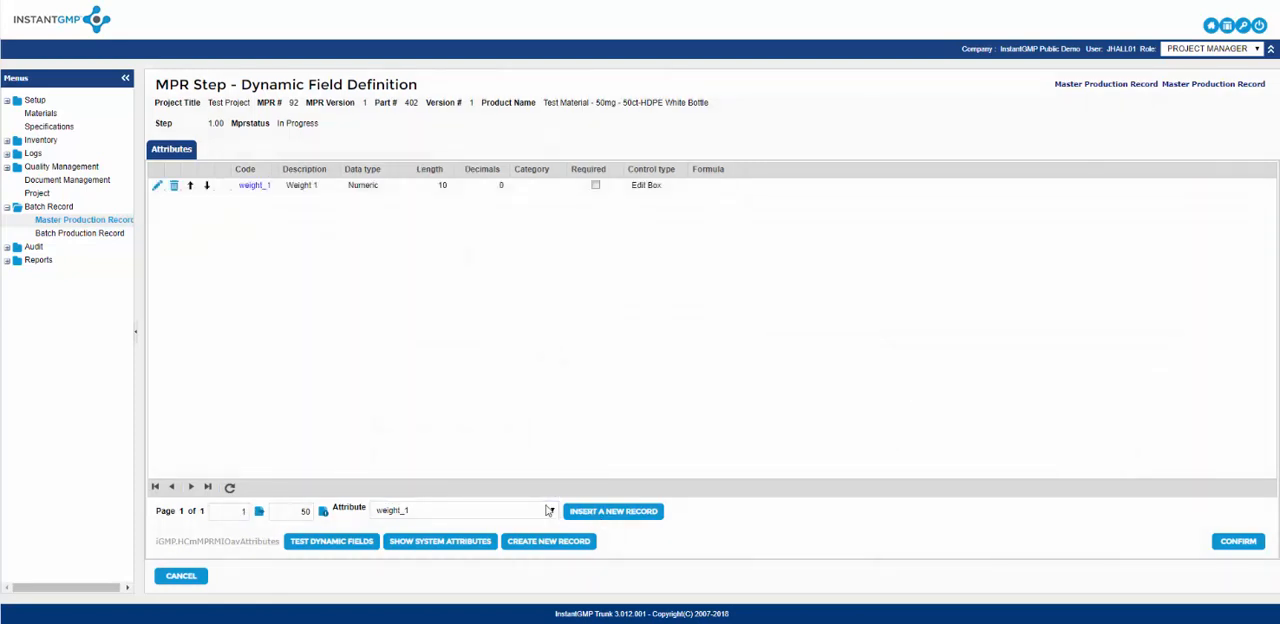
# Add the weight_2 attribute as a second dynamic field of the step.
pyautogui.click(552, 510)
pyautogui.scroll(-5, 460, 404)
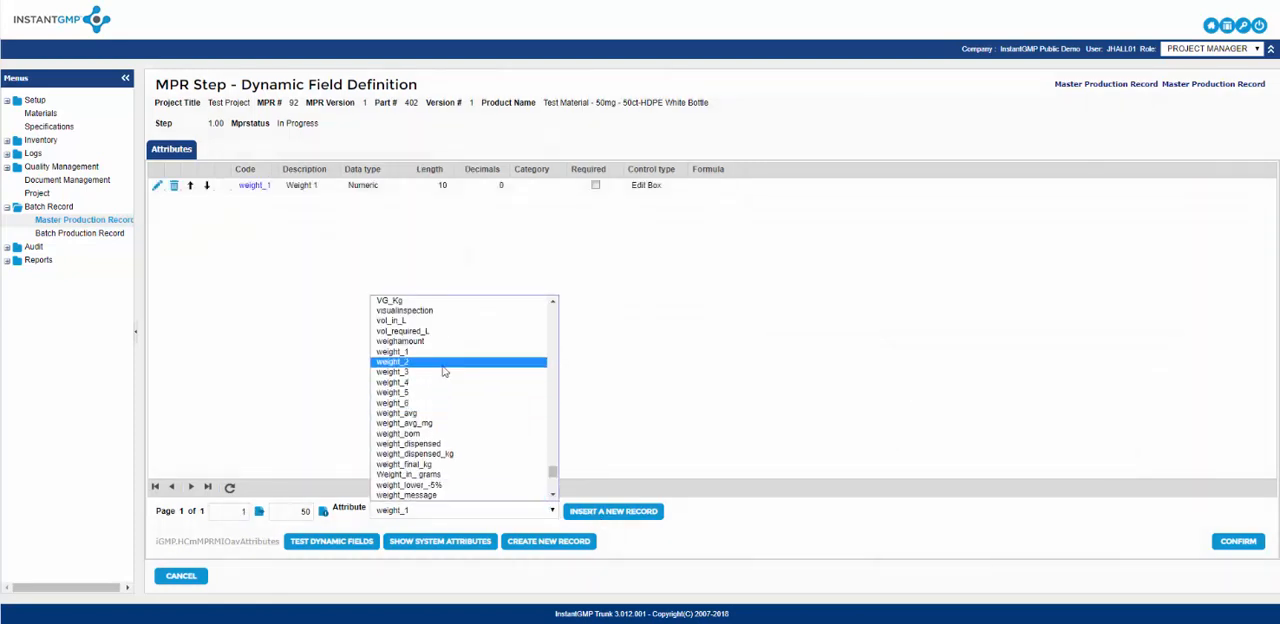
pyautogui.click(443, 361)
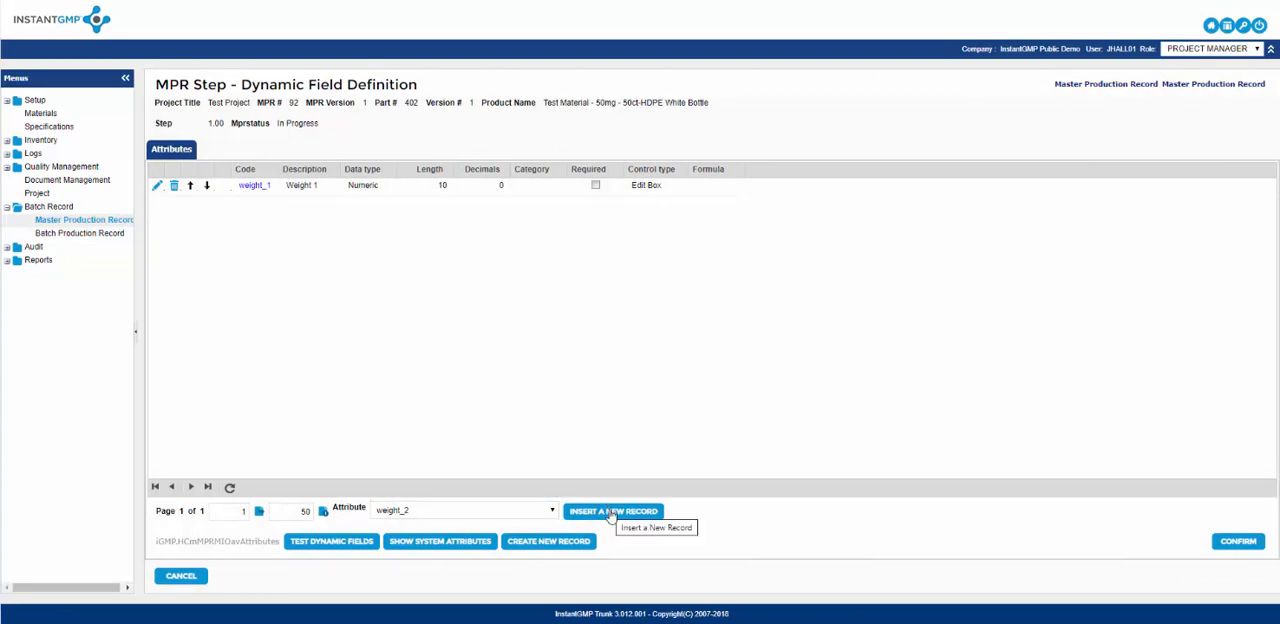
pyautogui.click(611, 512)
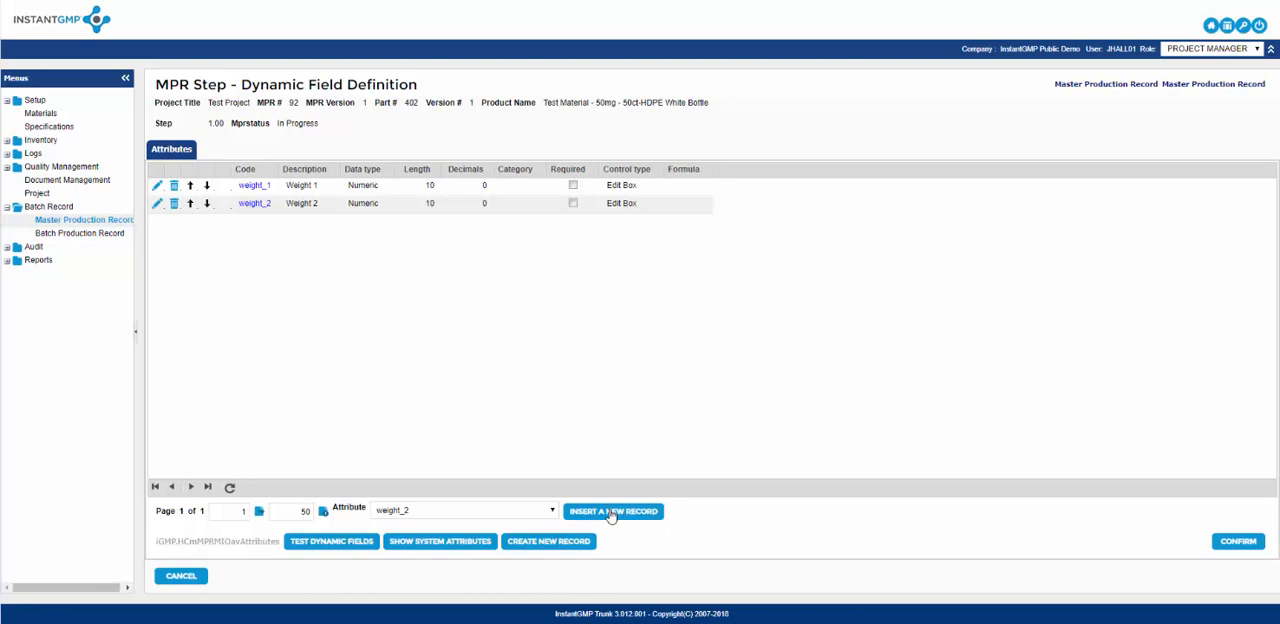
# Insert the weight_avg attribute as the step's third dynamic field.
pyautogui.click(551, 510)
pyautogui.scroll(-3, 527, 477)
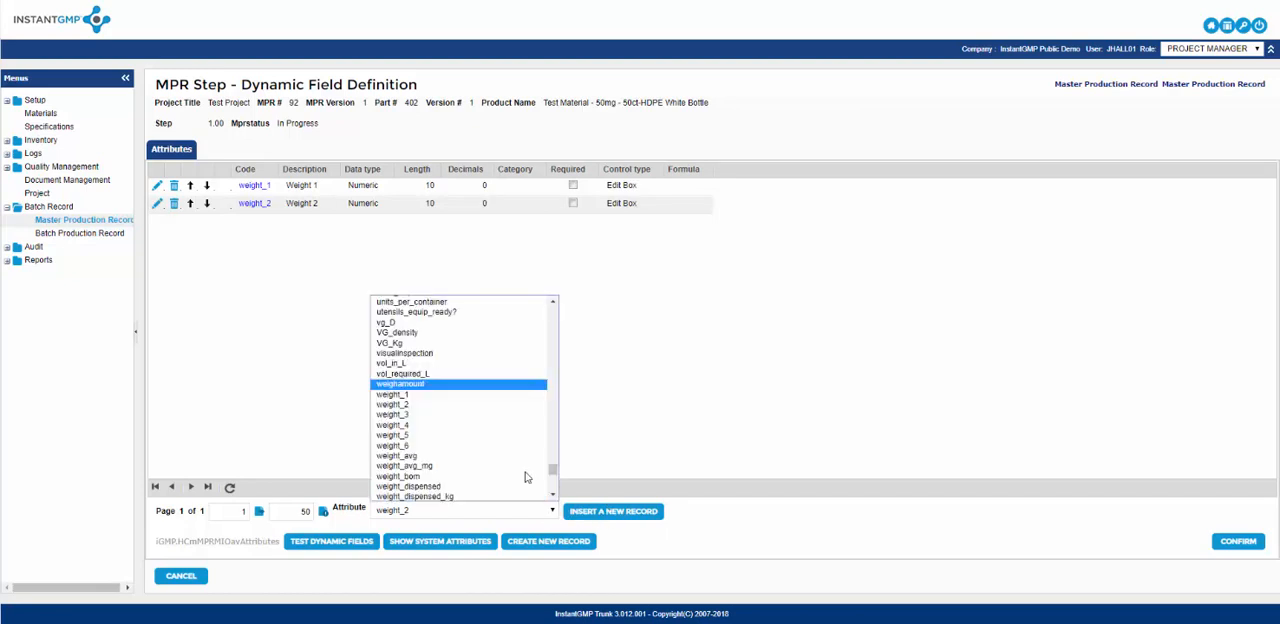
pyautogui.scroll(-1, 520, 470)
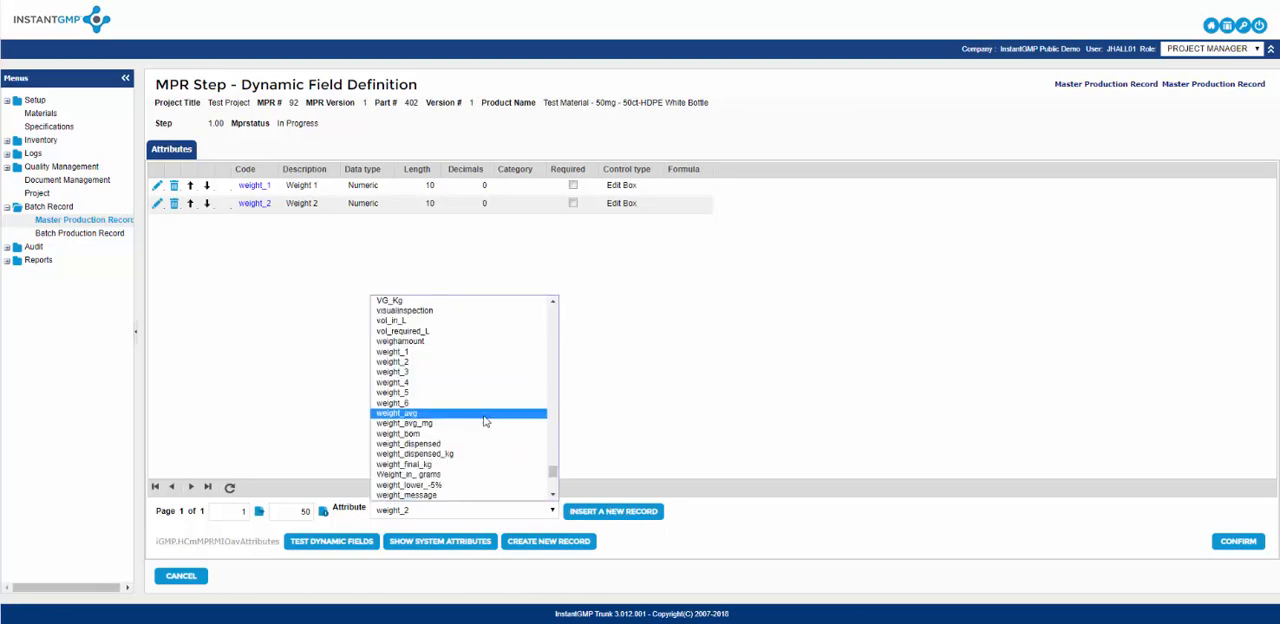
pyautogui.click(484, 413)
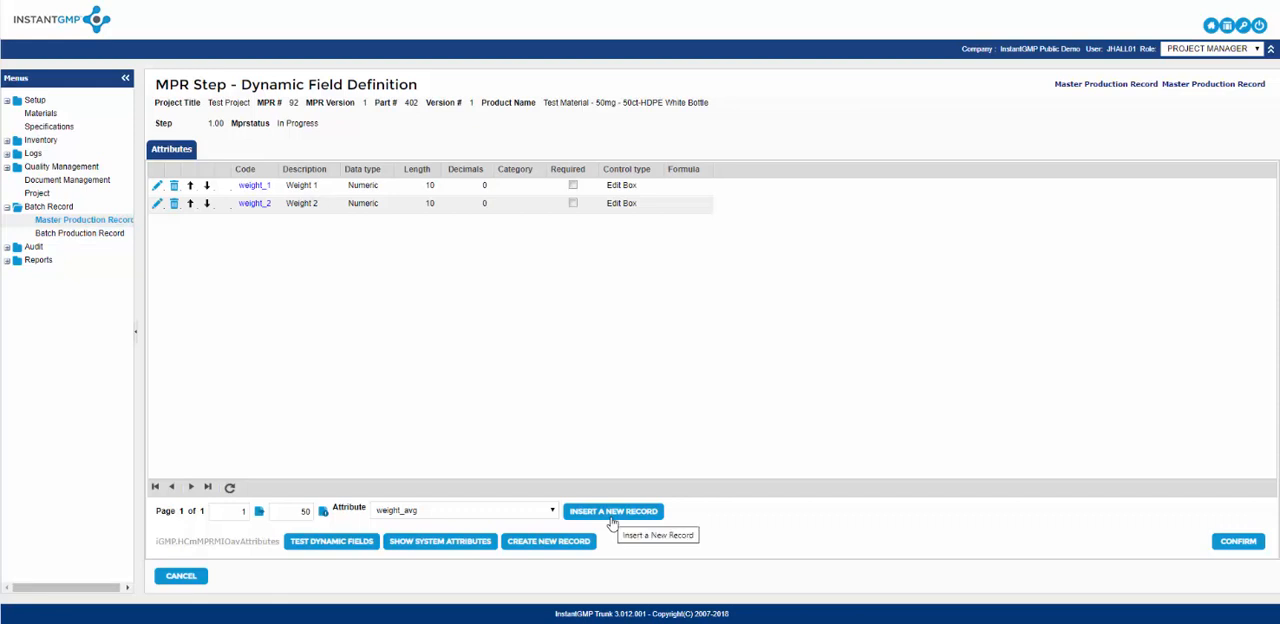
pyautogui.click(612, 515)
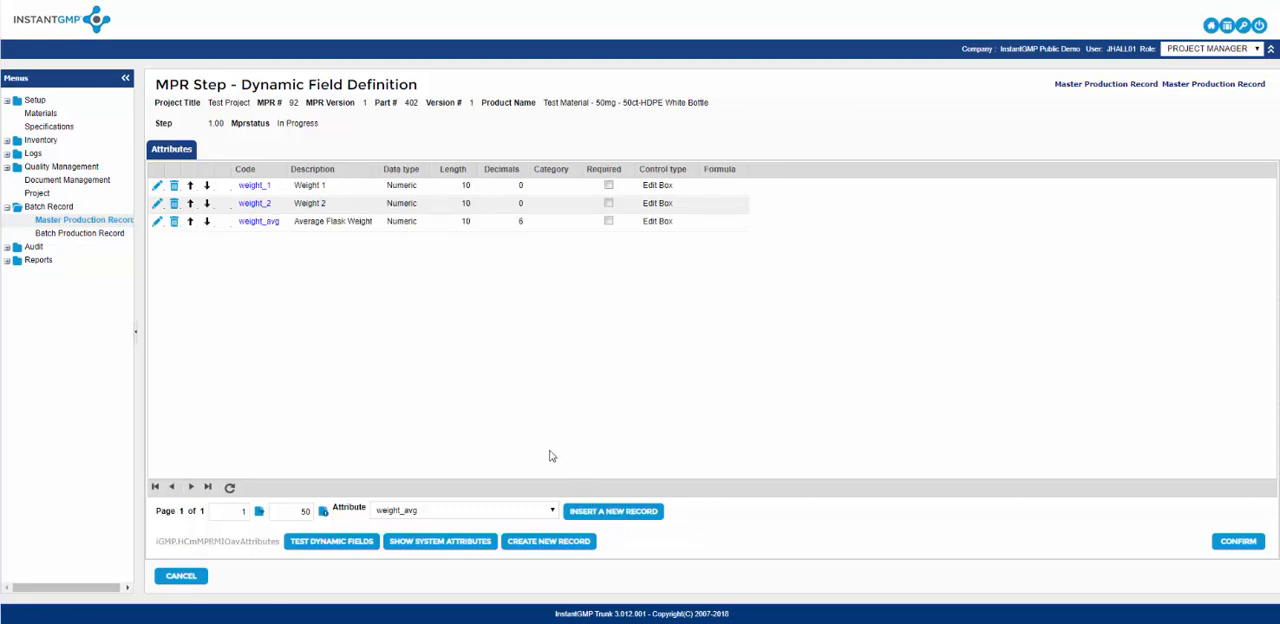
# Open the weight_avg field for editing and build a formula that adds the Weight 1 and Weight 2 attributes.
pyautogui.click(156, 229)
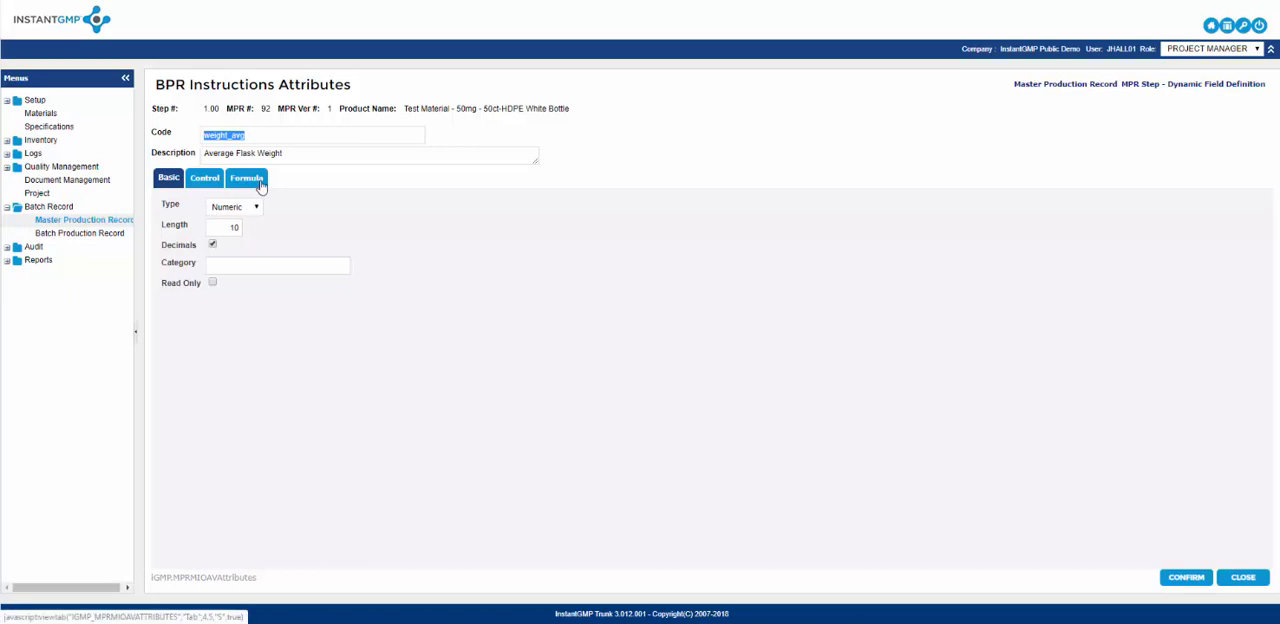
pyautogui.click(260, 187)
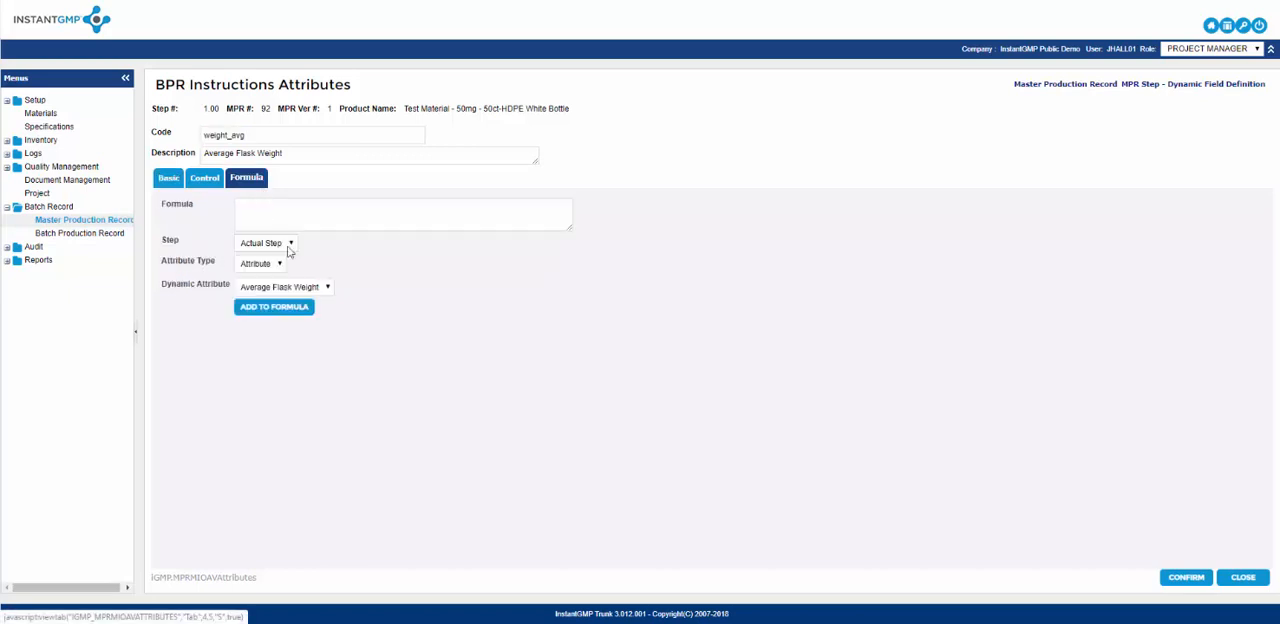
pyautogui.click(315, 290)
pyautogui.click(302, 309)
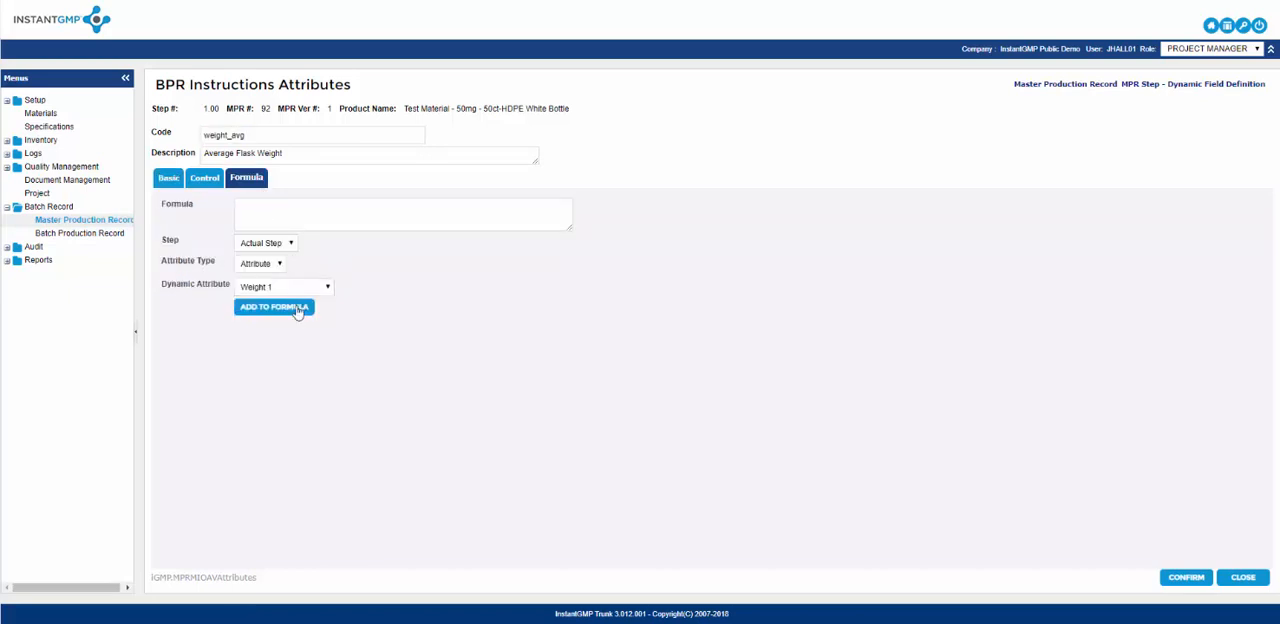
pyautogui.click(297, 309)
pyautogui.click(324, 213)
pyautogui.write('+')
pyautogui.click(312, 288)
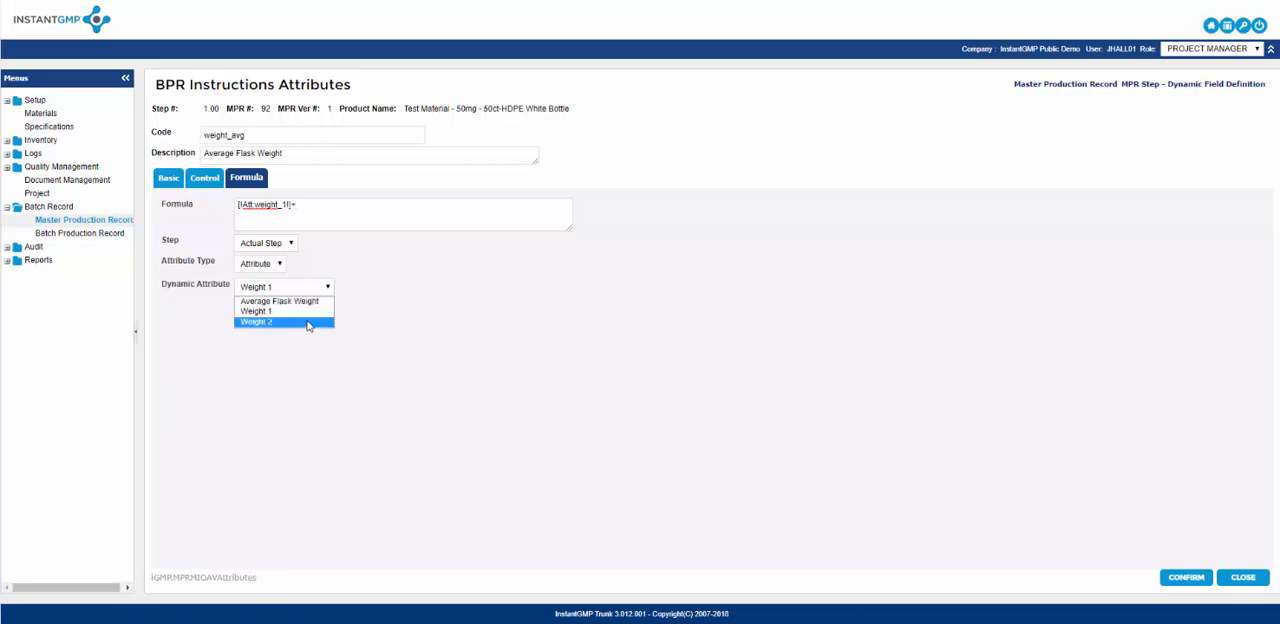
pyautogui.click(309, 323)
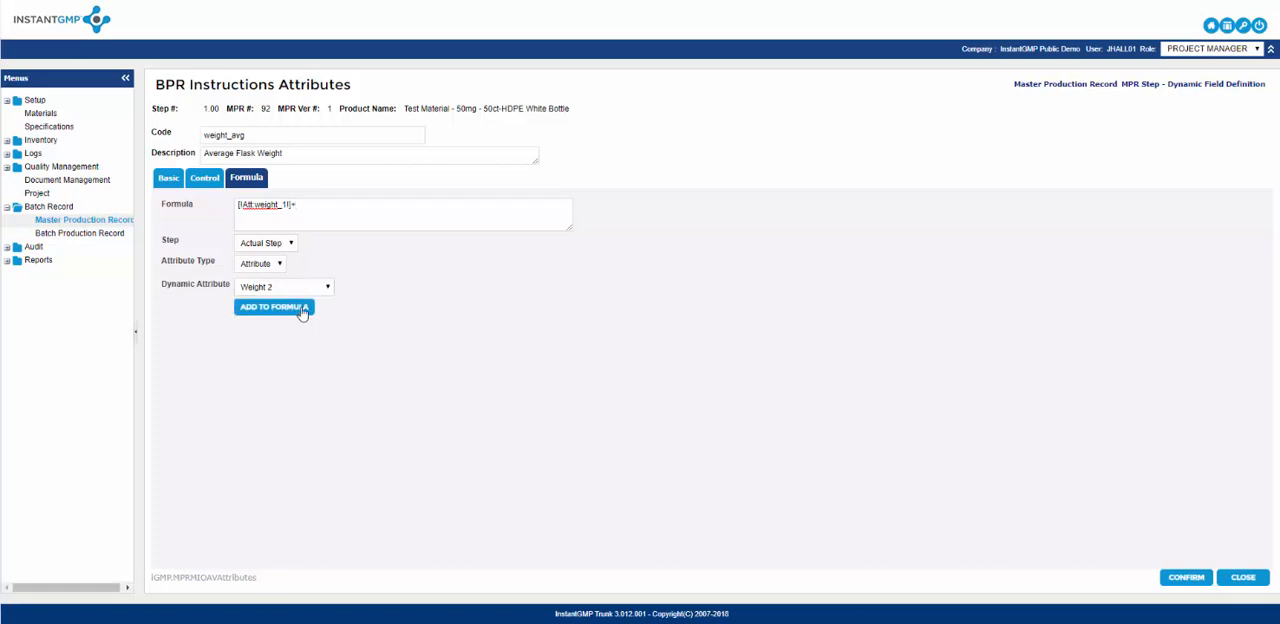
pyautogui.click(302, 310)
# Enclose the sum in the weight_avg formula in parentheses, divide it by 2 and save the attribute.
pyautogui.tripleClick(377, 210)
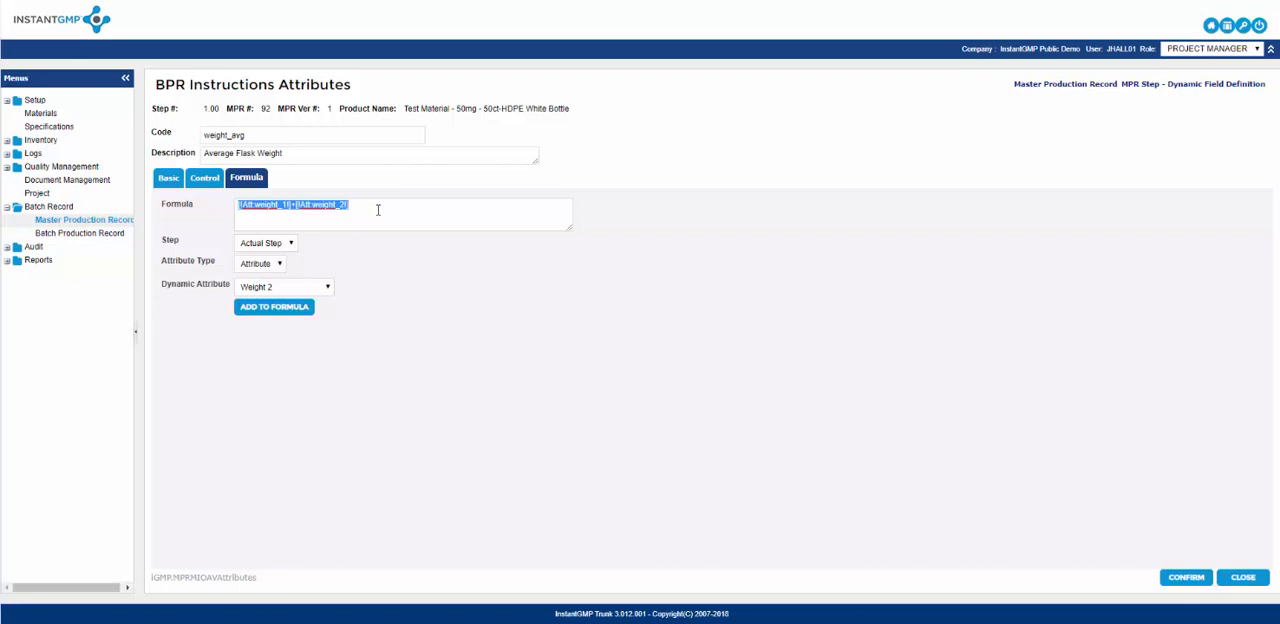
pyautogui.click(377, 210)
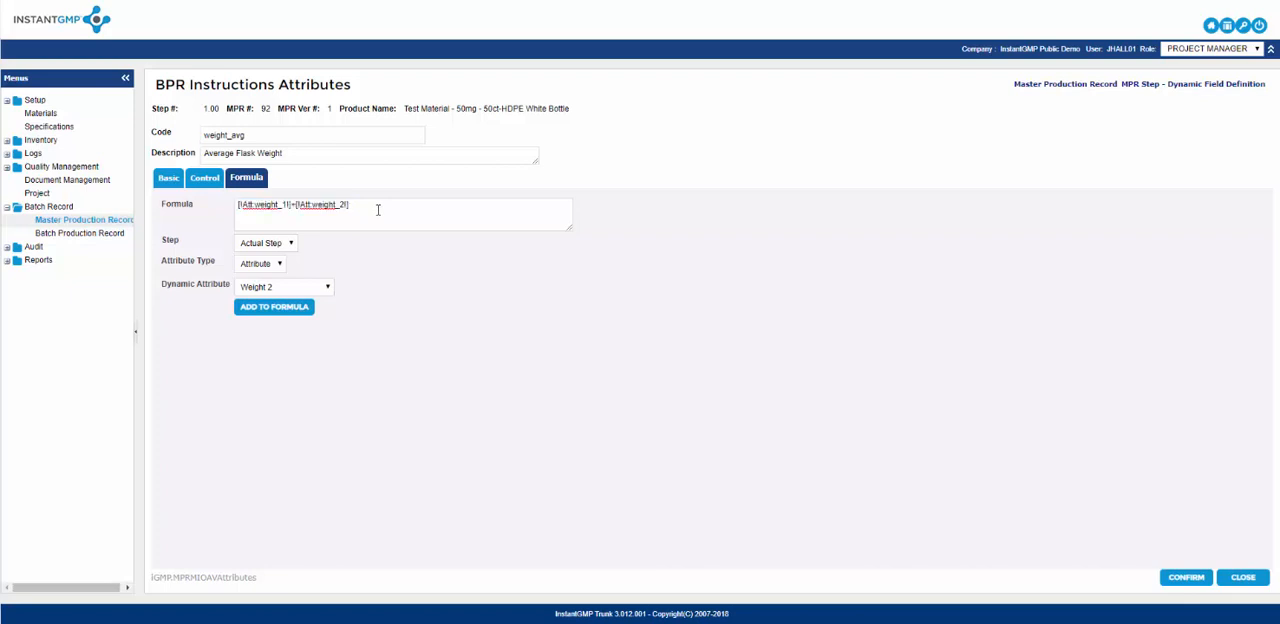
pyautogui.write('/2')
pyautogui.press('Home')
pyautogui.write('(')
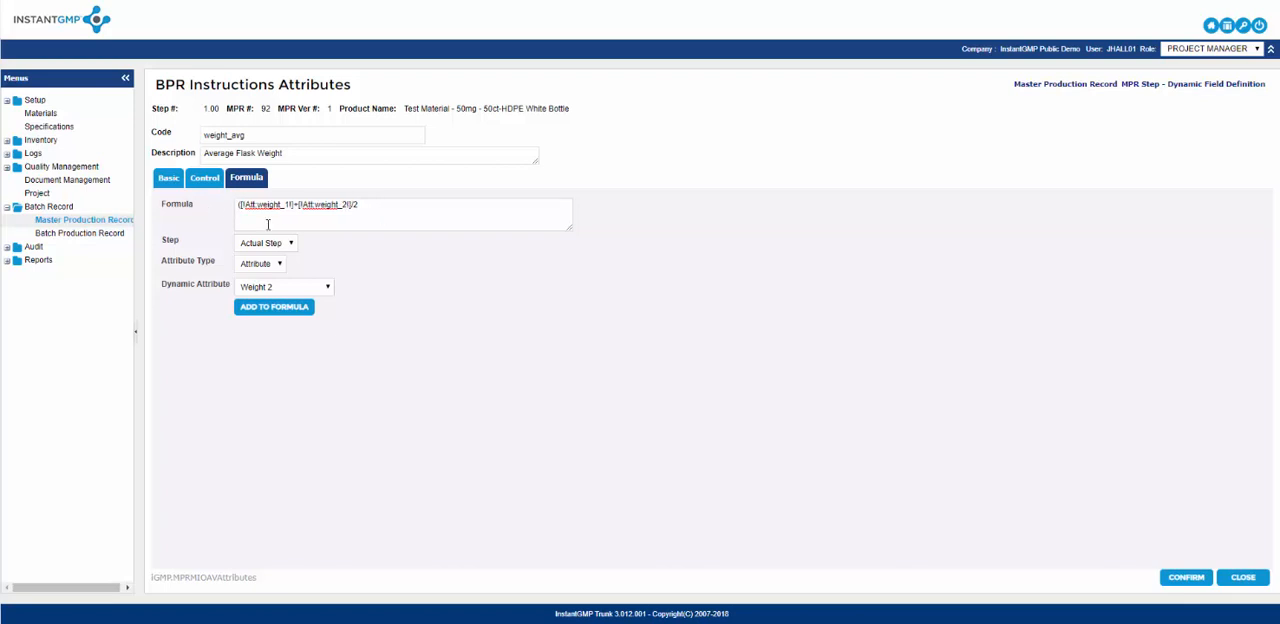
pyautogui.press('Right')
pyautogui.press('Right')
pyautogui.write(')')
pyautogui.click(1182, 580)
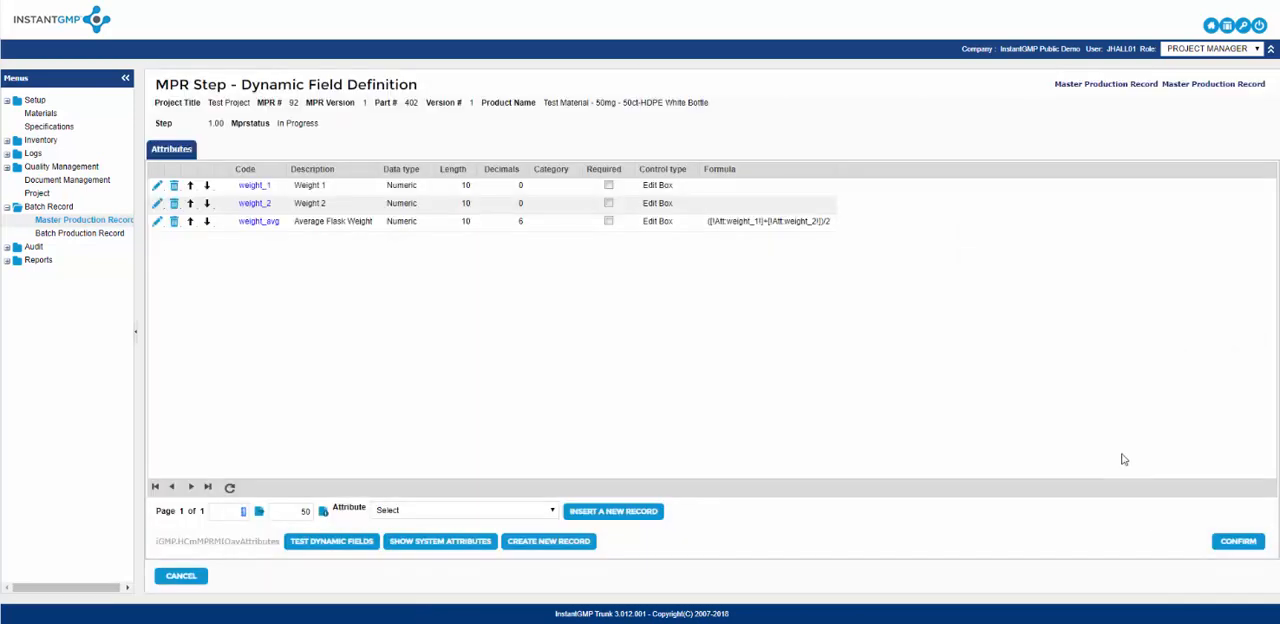
# Test the dynamic fields with Weight 1 set to 200 and Weight 2 to 300, and confirm the field definitions.
pyautogui.click(340, 548)
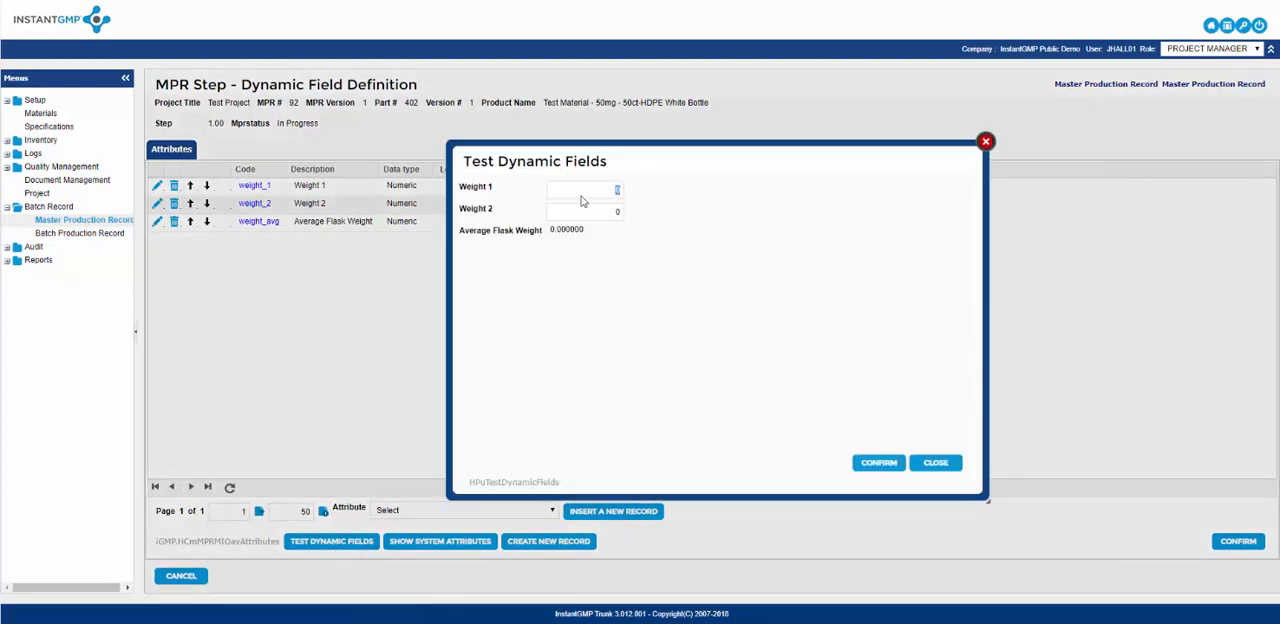
pyautogui.write('200')
pyautogui.press('Tab')
pyautogui.write('300')
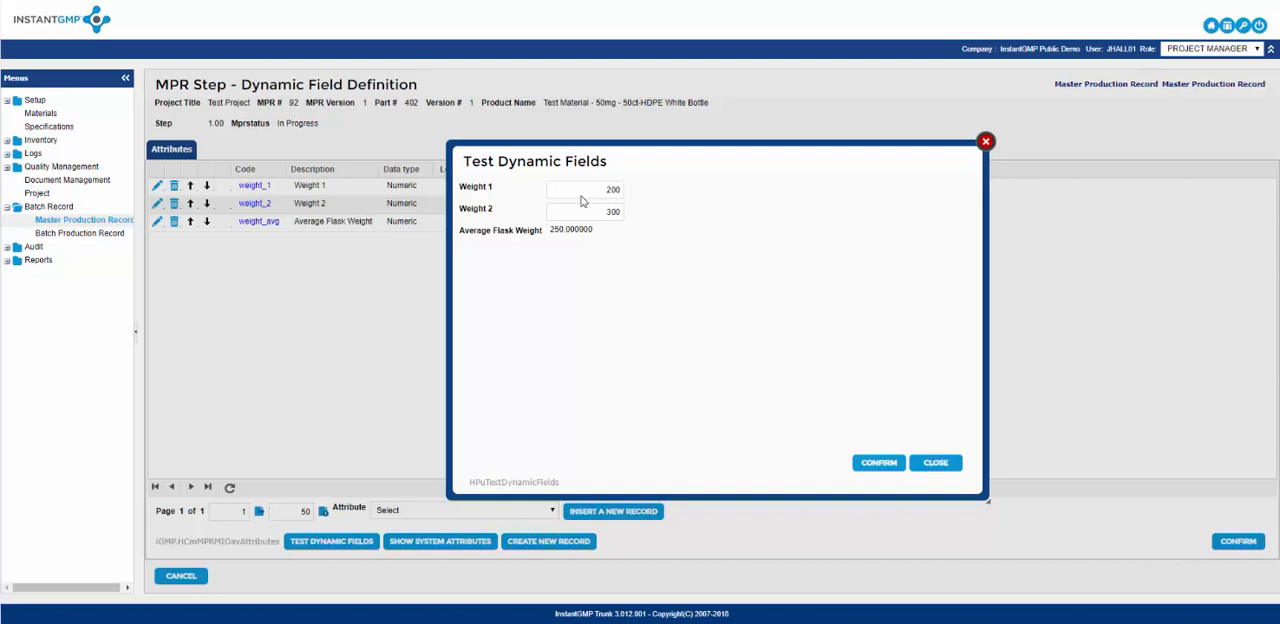
pyautogui.click(866, 467)
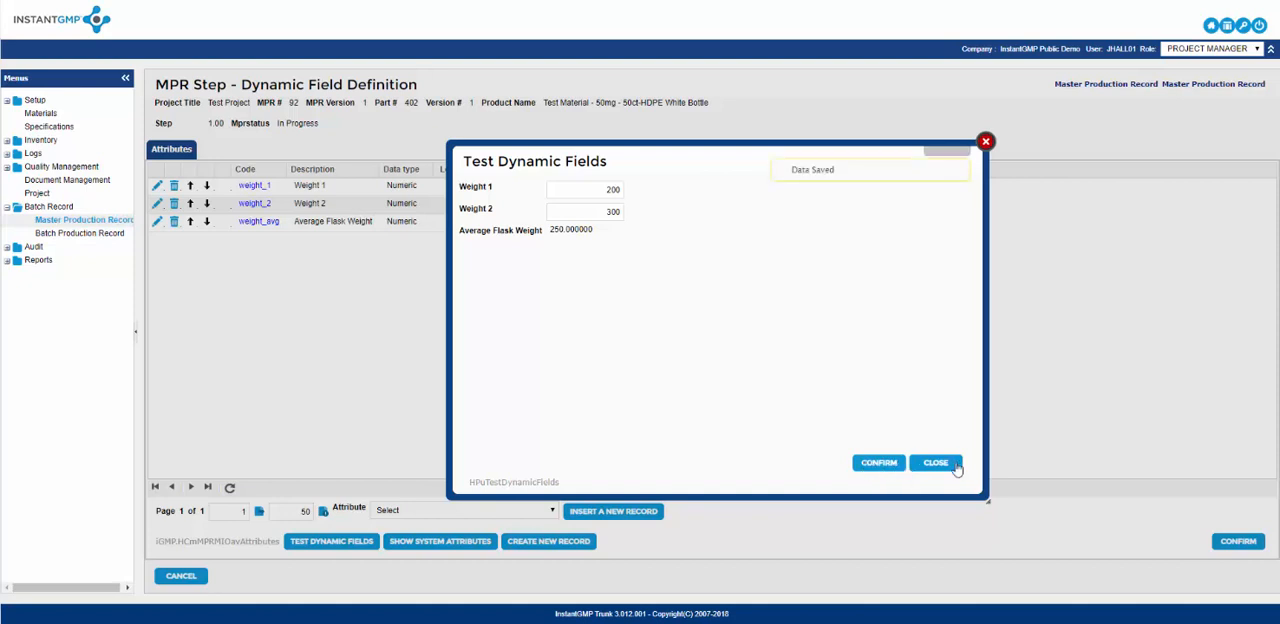
pyautogui.click(955, 467)
pyautogui.click(1237, 541)
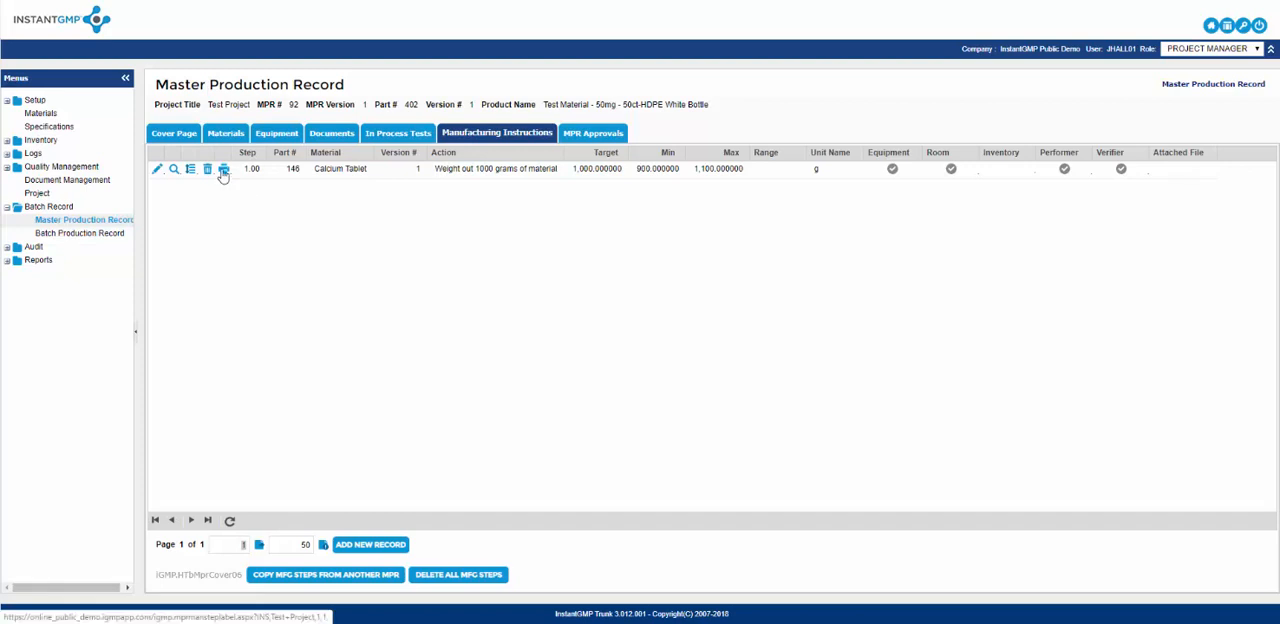
# Open the label design for manufacturing step 1.00, review the dynamic fields available for it and close it.
pyautogui.click(224, 172)
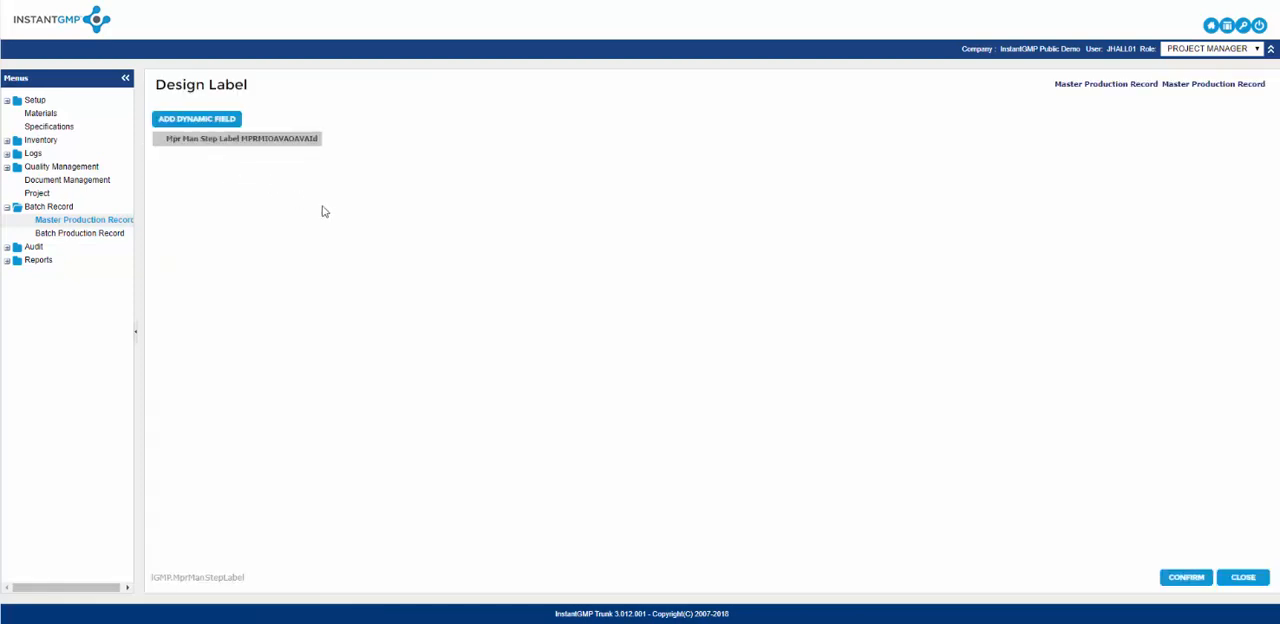
pyautogui.click(224, 142)
pyautogui.click(224, 157)
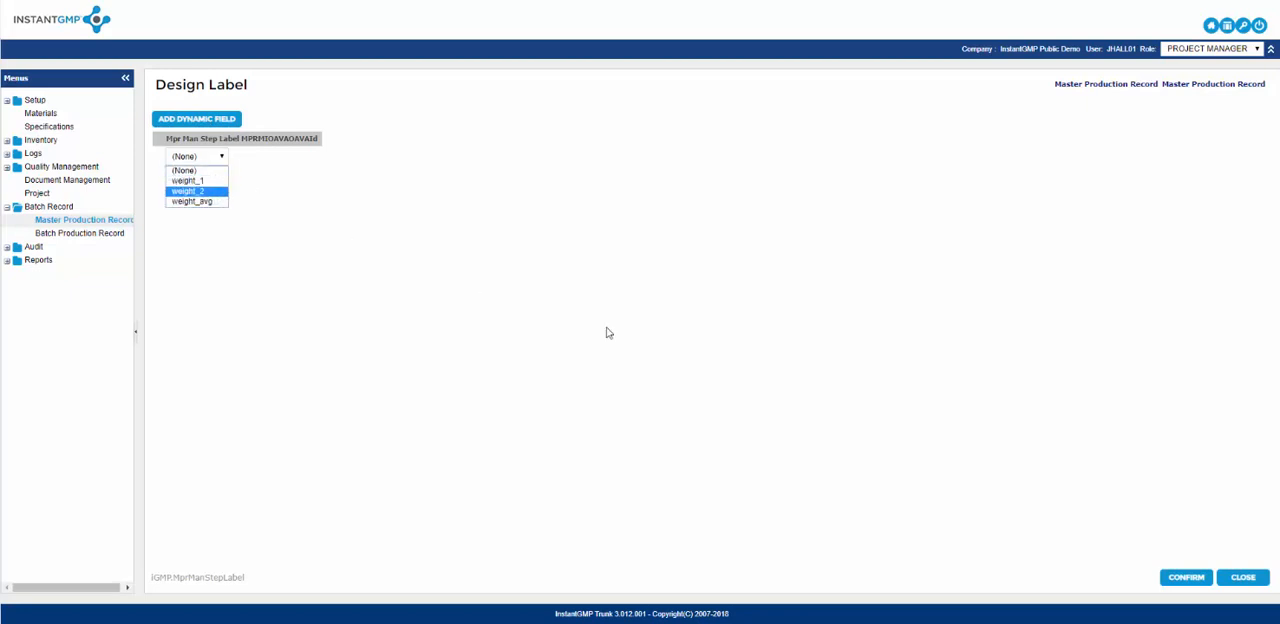
pyautogui.click(1244, 578)
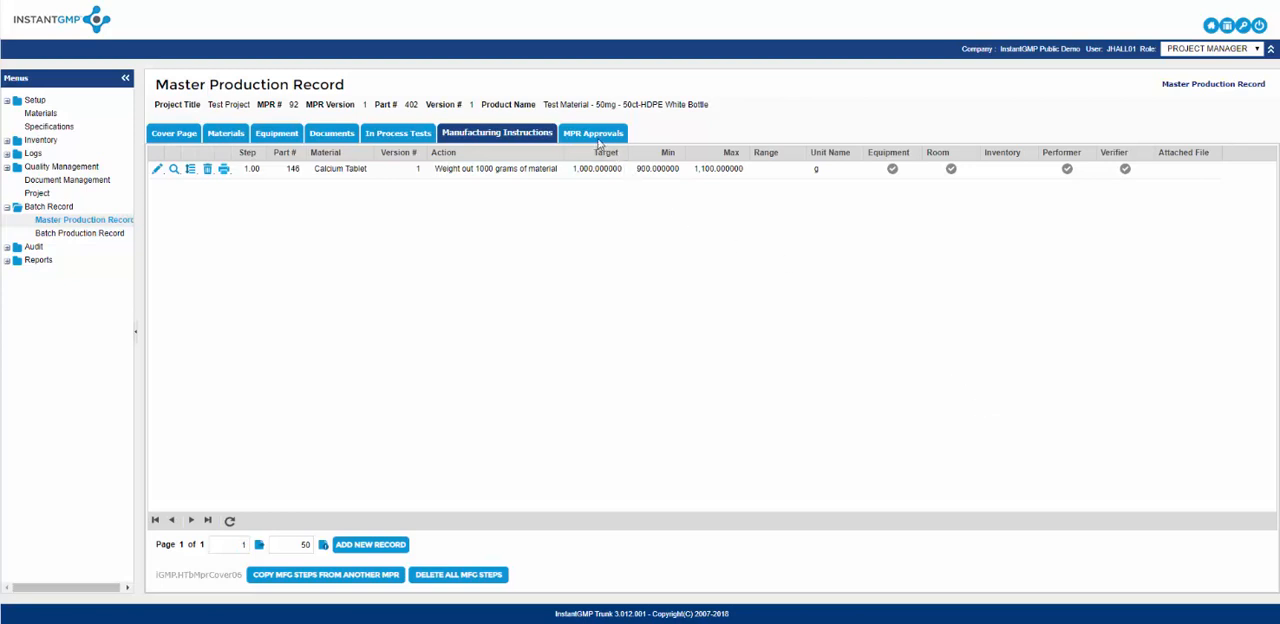
# Sign the first project manager's approval of the production record with the approver's username and password.
pyautogui.click(592, 134)
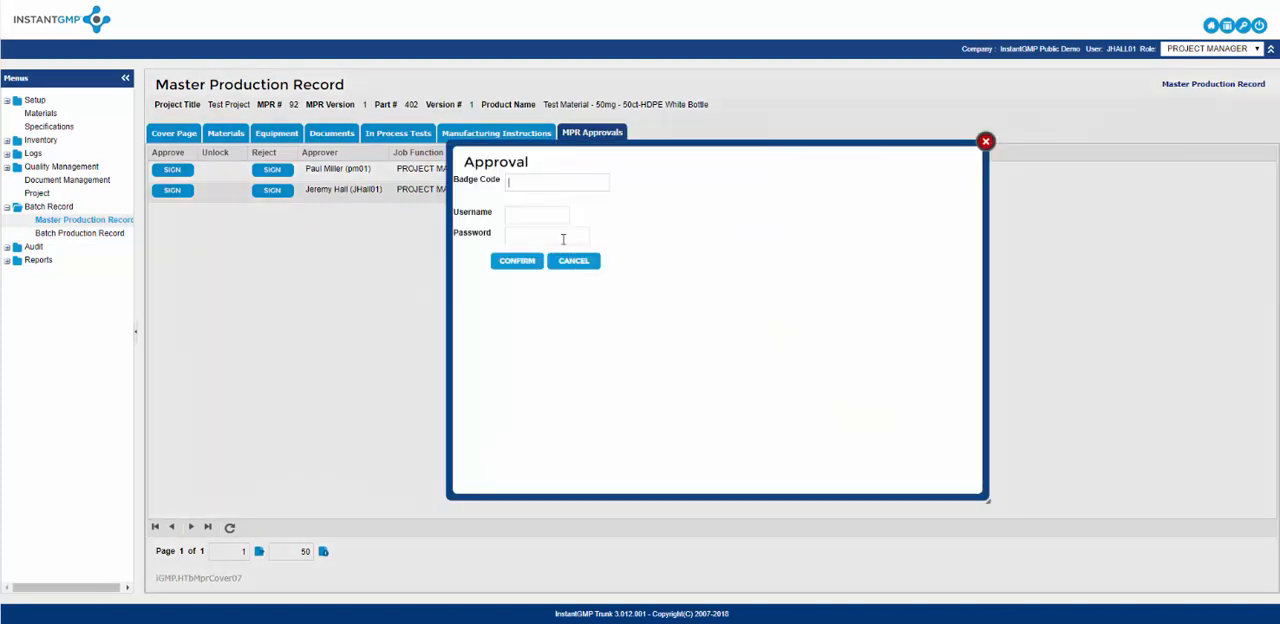
pyautogui.click(549, 213)
pyautogui.write('pm01')
pyautogui.press('Tab')
pyautogui.write('•••••••')
pyautogui.press('Return')
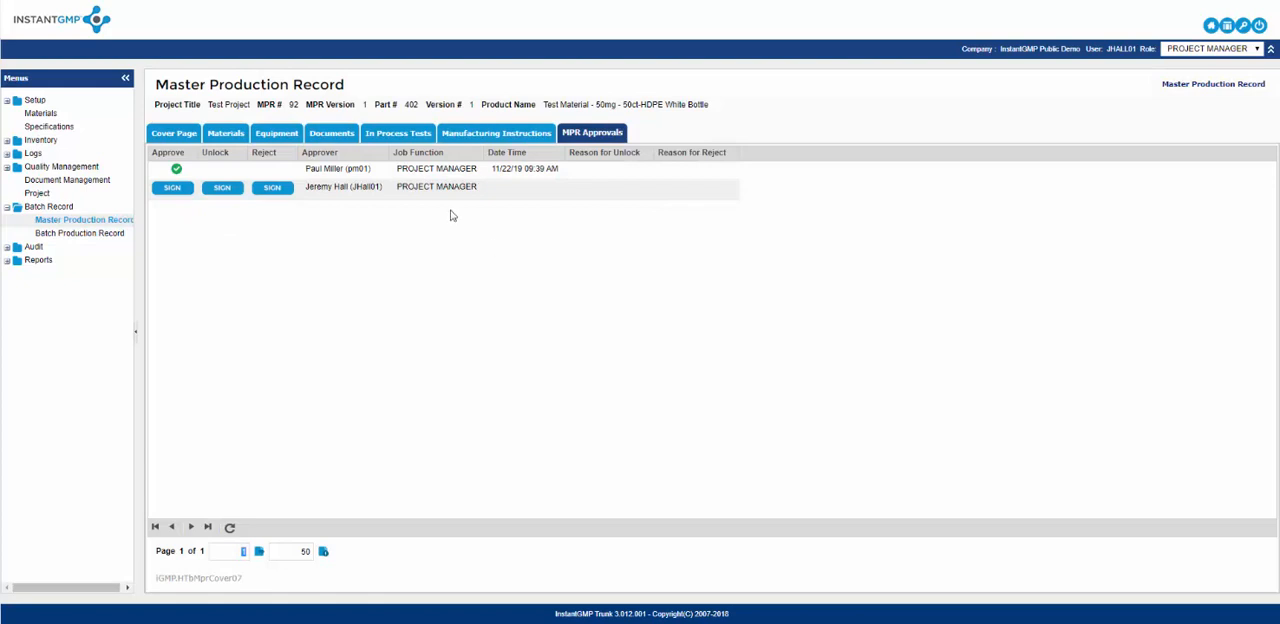
# Check the manufacturing instructions, unlock the record with reason "Test" and the second approver's username and password, and return to the approvals.
pyautogui.click(490, 136)
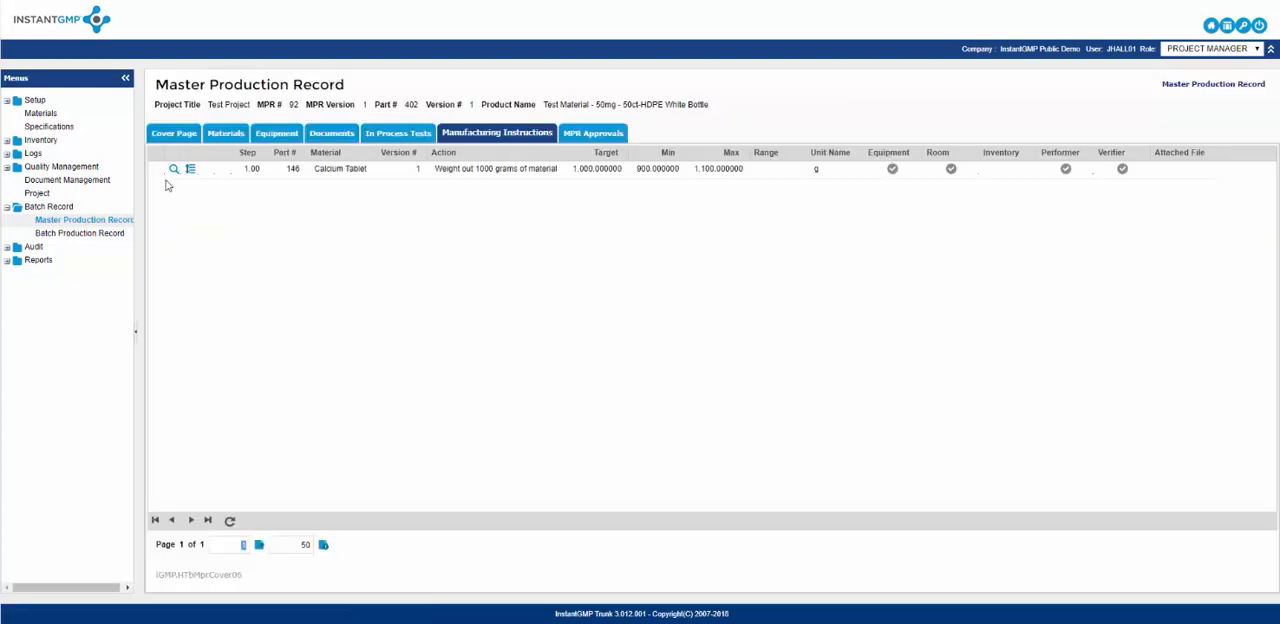
pyautogui.click(596, 140)
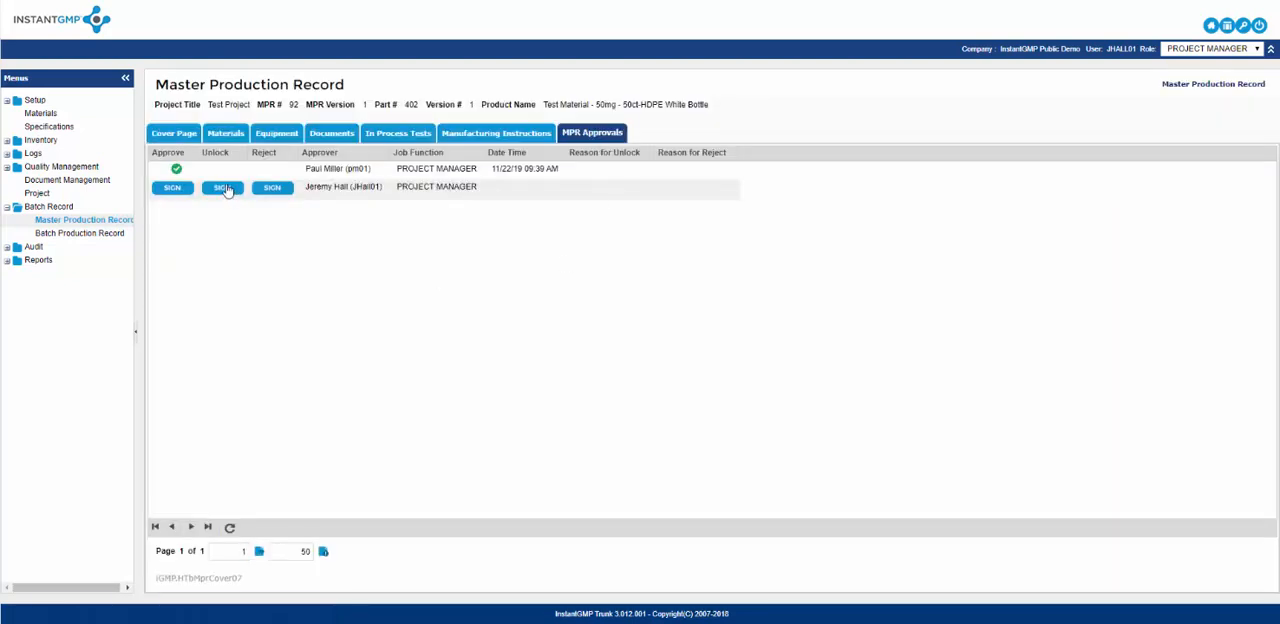
pyautogui.click(222, 188)
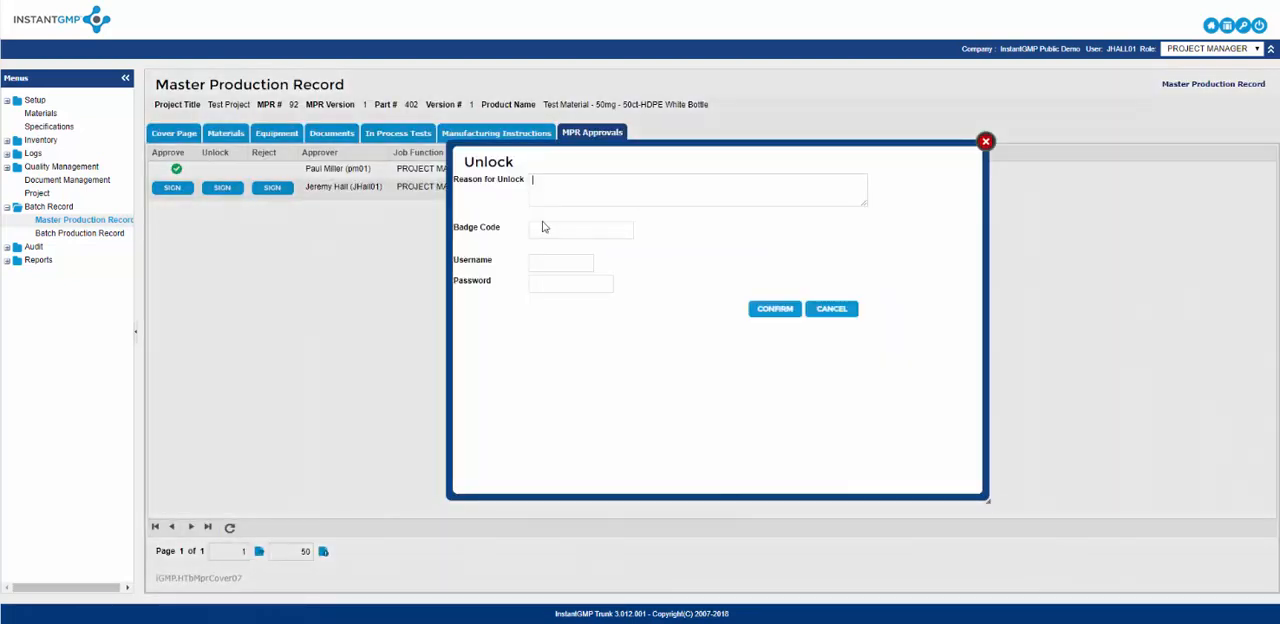
pyautogui.press('Tab')
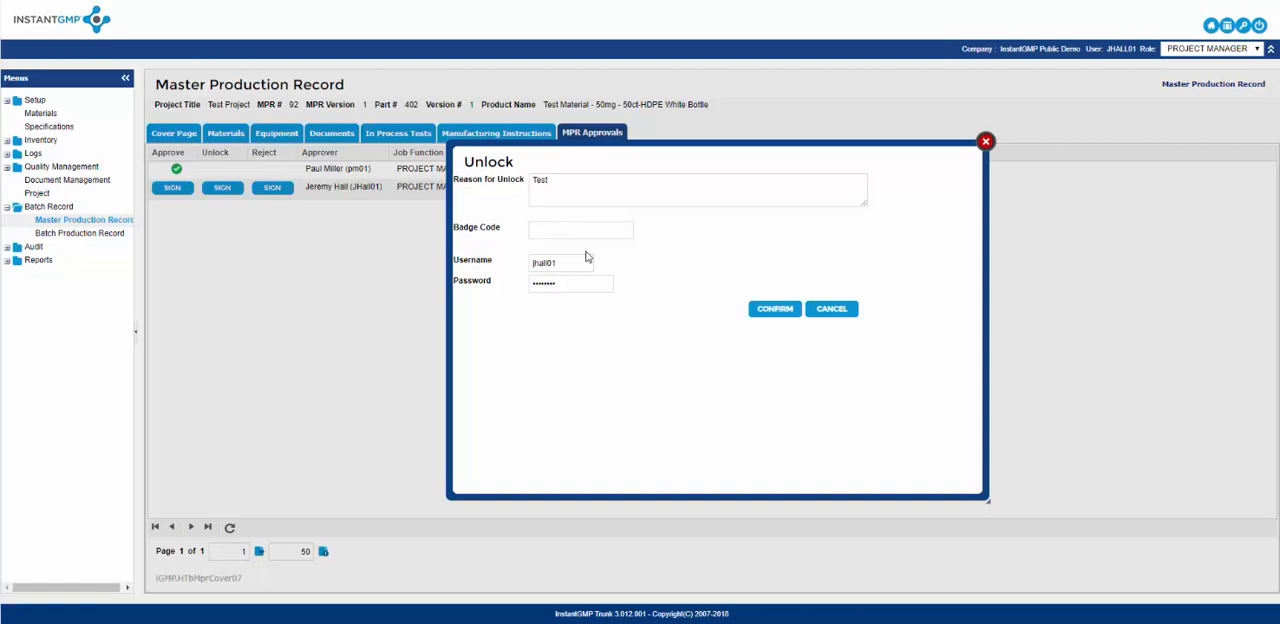
pyautogui.click(775, 309)
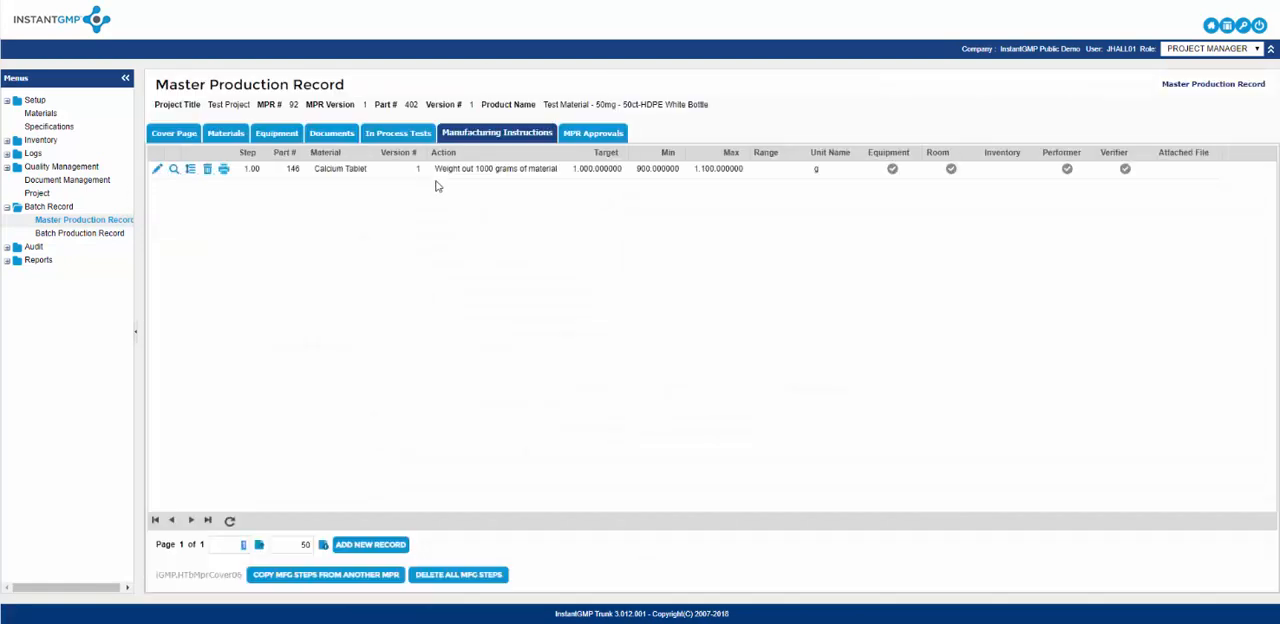
pyautogui.click(605, 139)
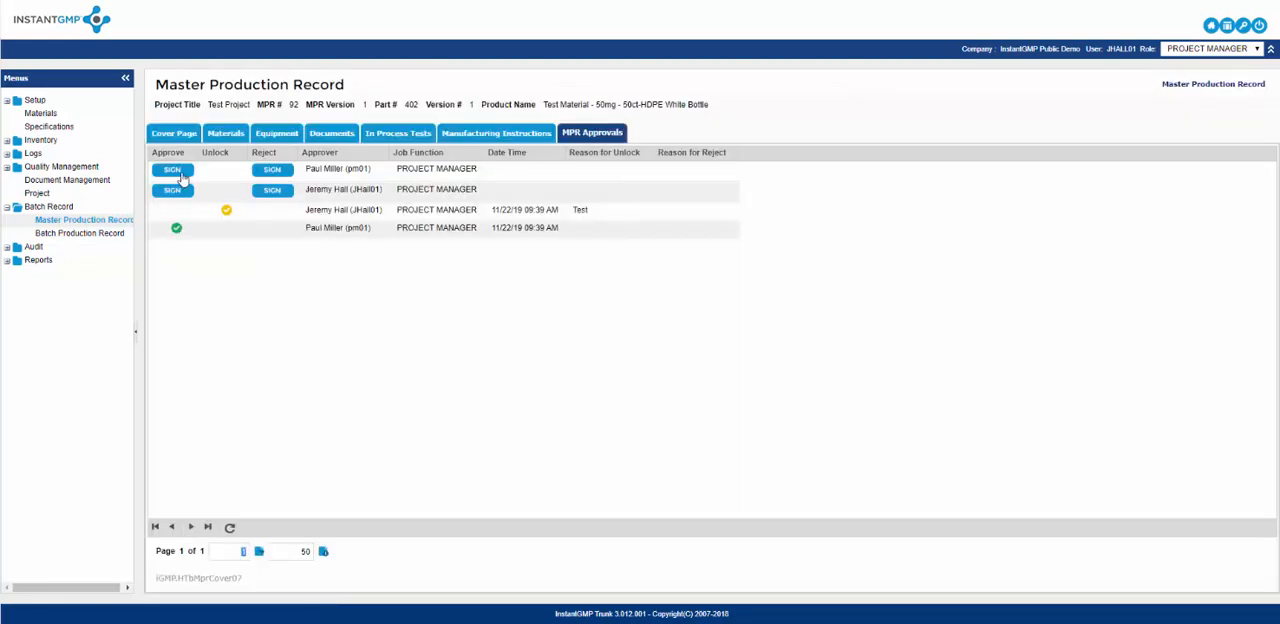
# Sign the first project manager's approval again for the unlocked production record, entering that approver's username and password.
pyautogui.click(175, 170)
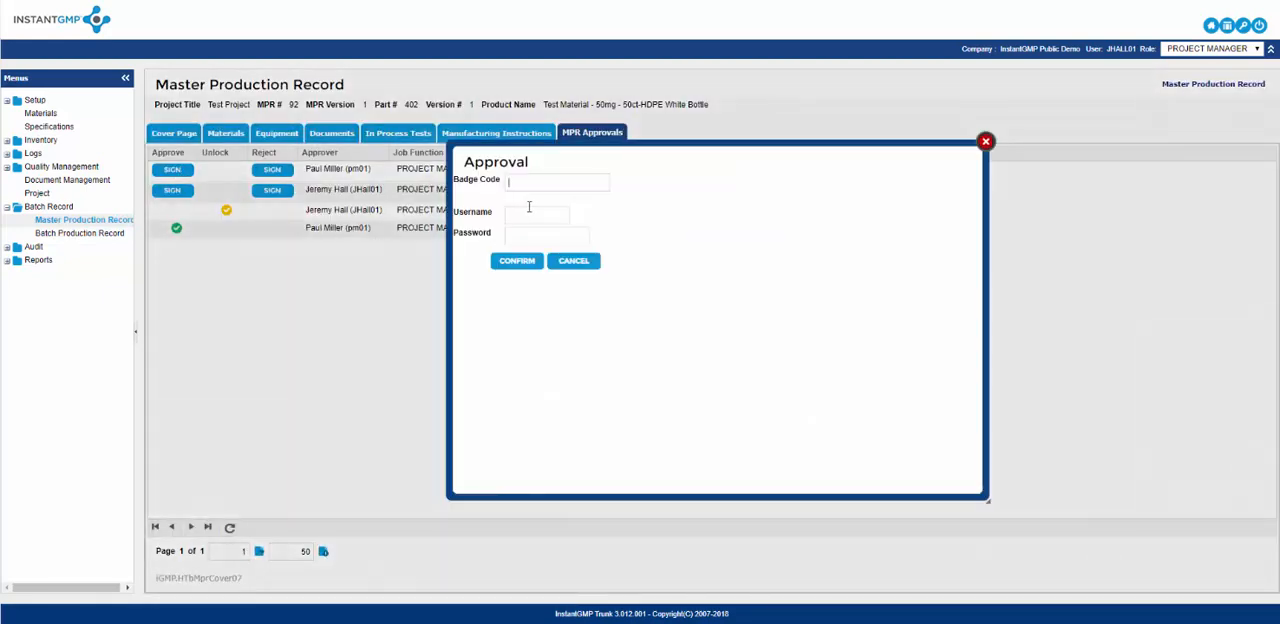
pyautogui.press('Tab')
pyautogui.press('Return')
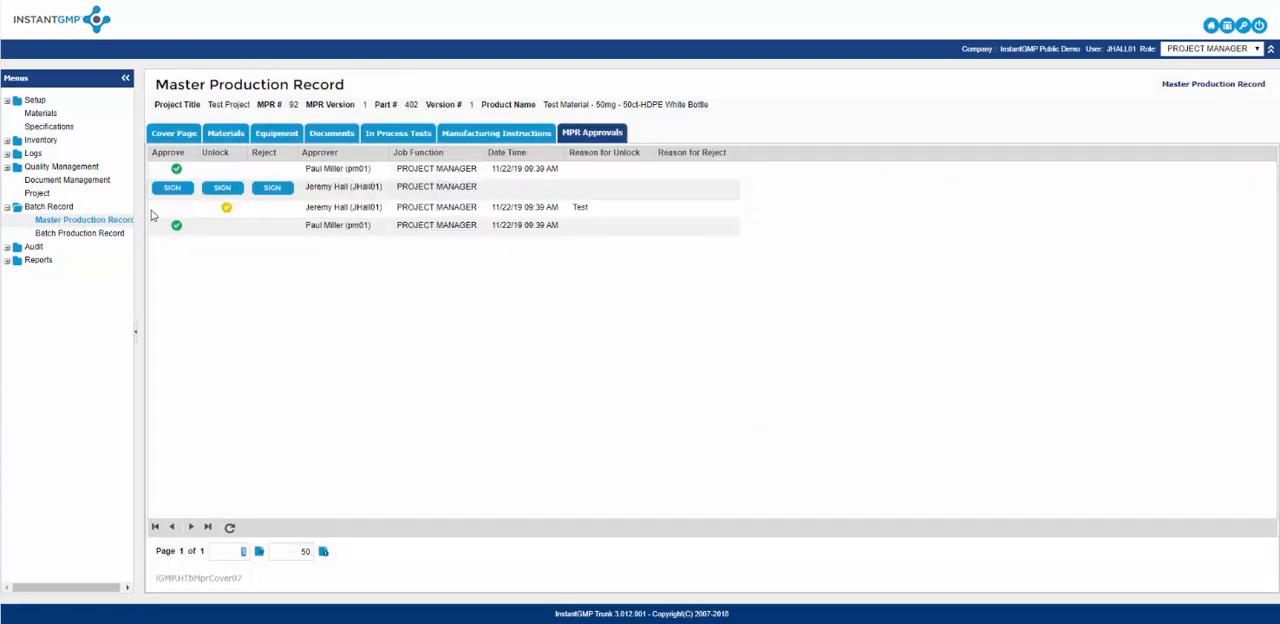
# Sign the remaining project manager's approval of the production record with the second approver's username and password.
pyautogui.click(173, 189)
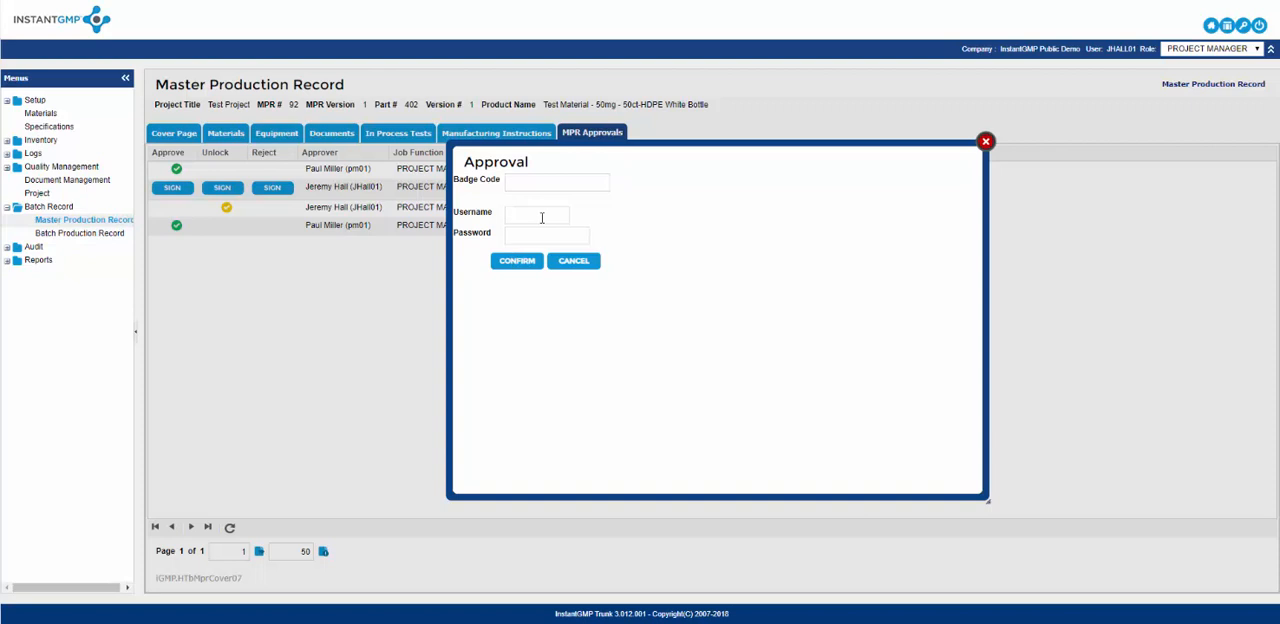
pyautogui.press('Tab')
pyautogui.write('*******')
pyautogui.press('Return')
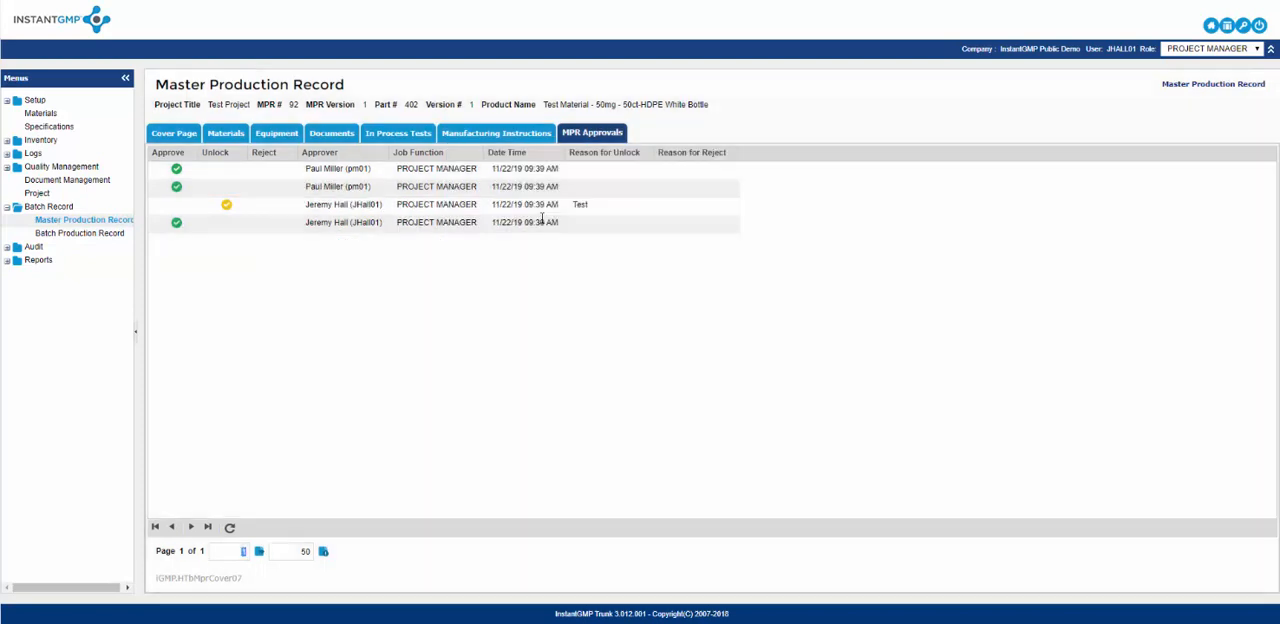
# Return to the Master Production Record list, open the printable report for MPR 92, review it through the manufacturing instructions and close it.
pyautogui.click(100, 223)
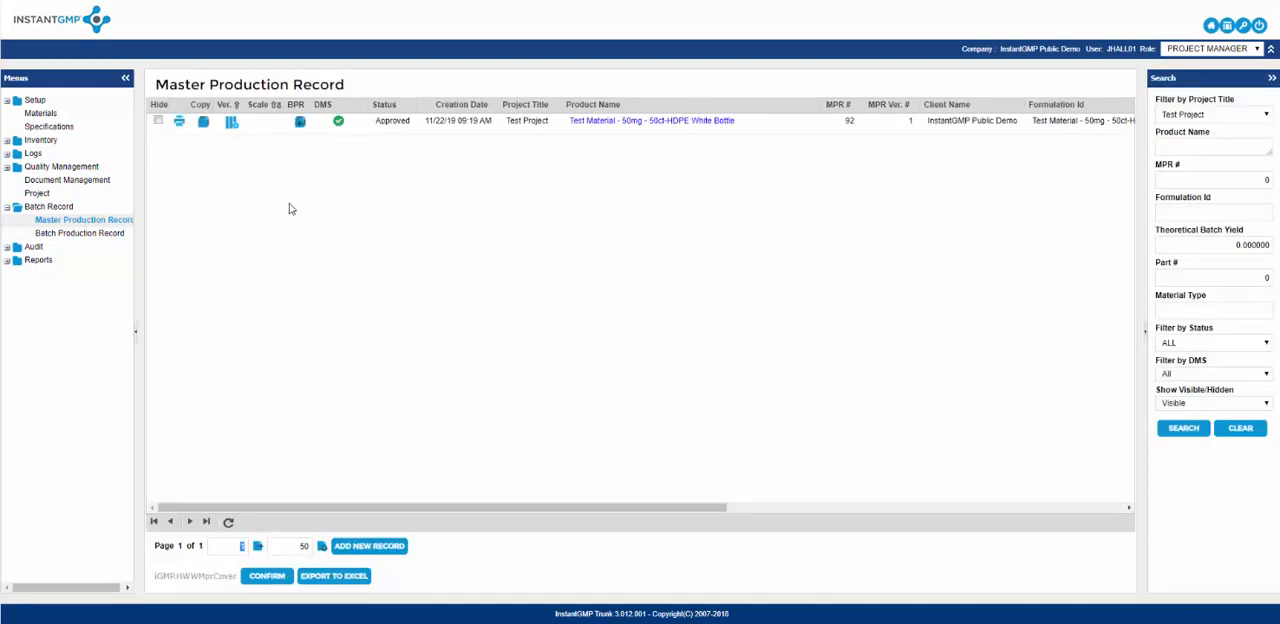
pyautogui.click(180, 125)
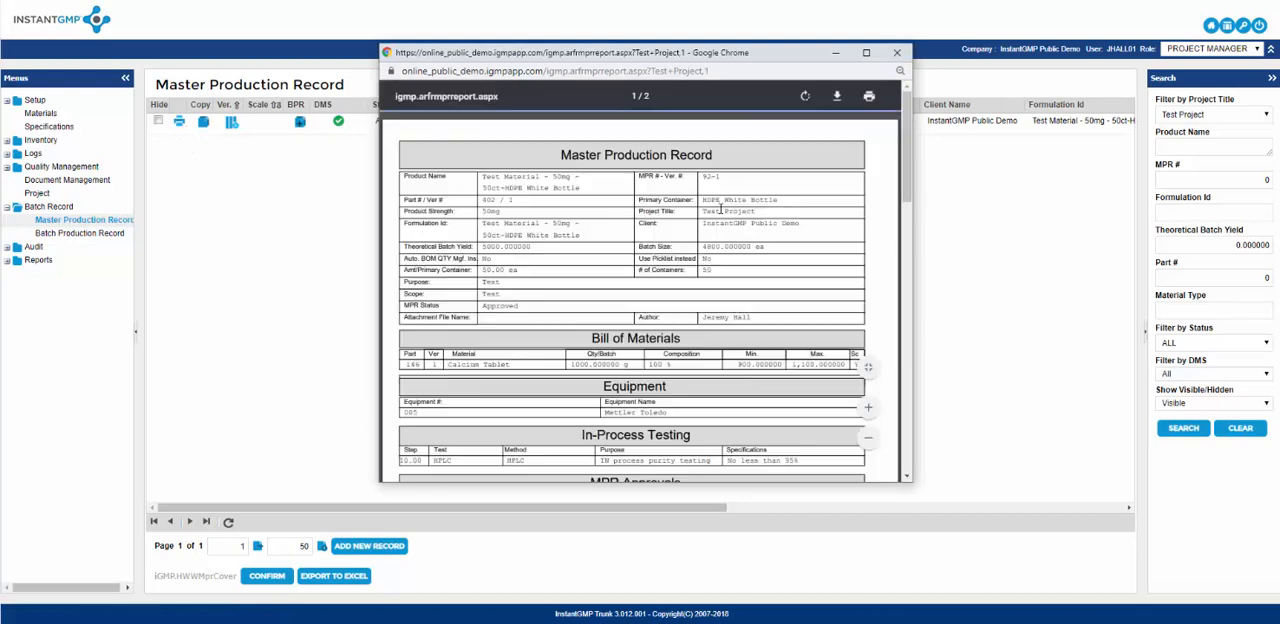
pyautogui.scroll(-3, 720, 208)
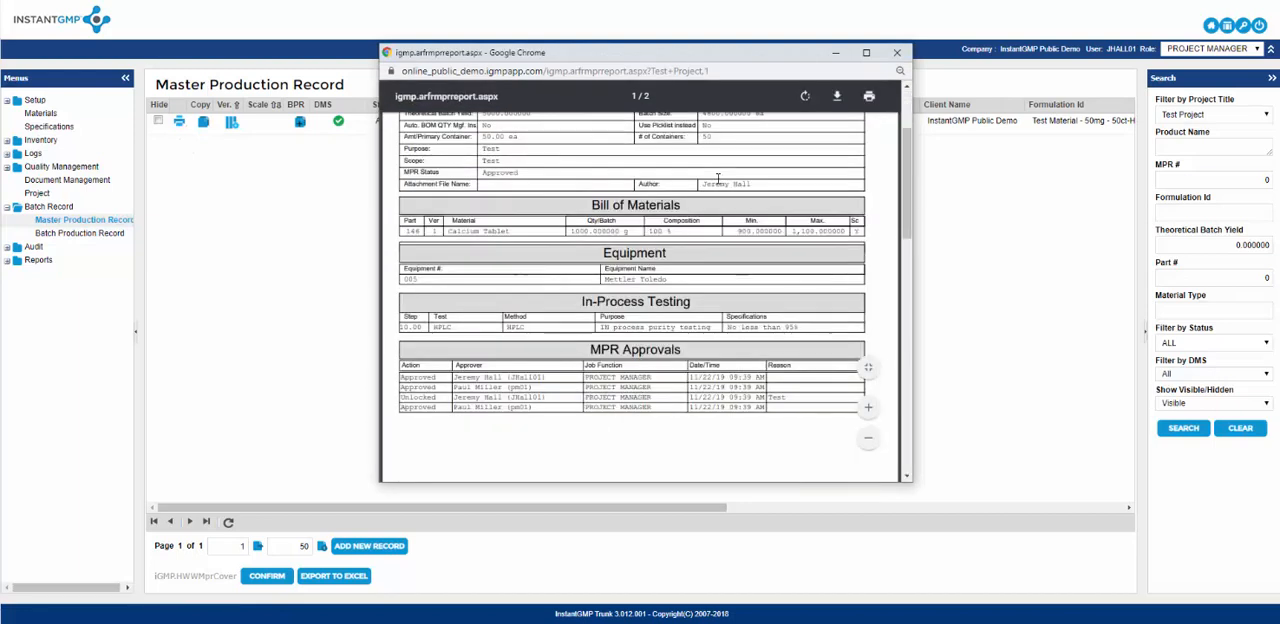
pyautogui.scroll(-5, 717, 178)
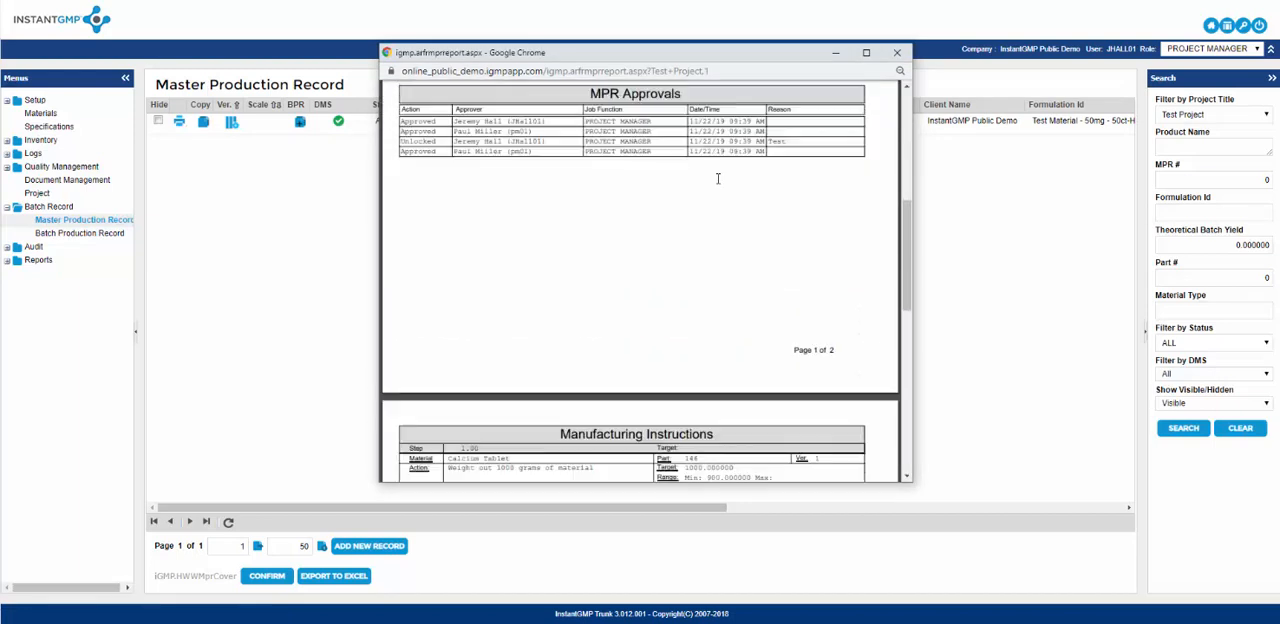
pyautogui.scroll(-5, 717, 178)
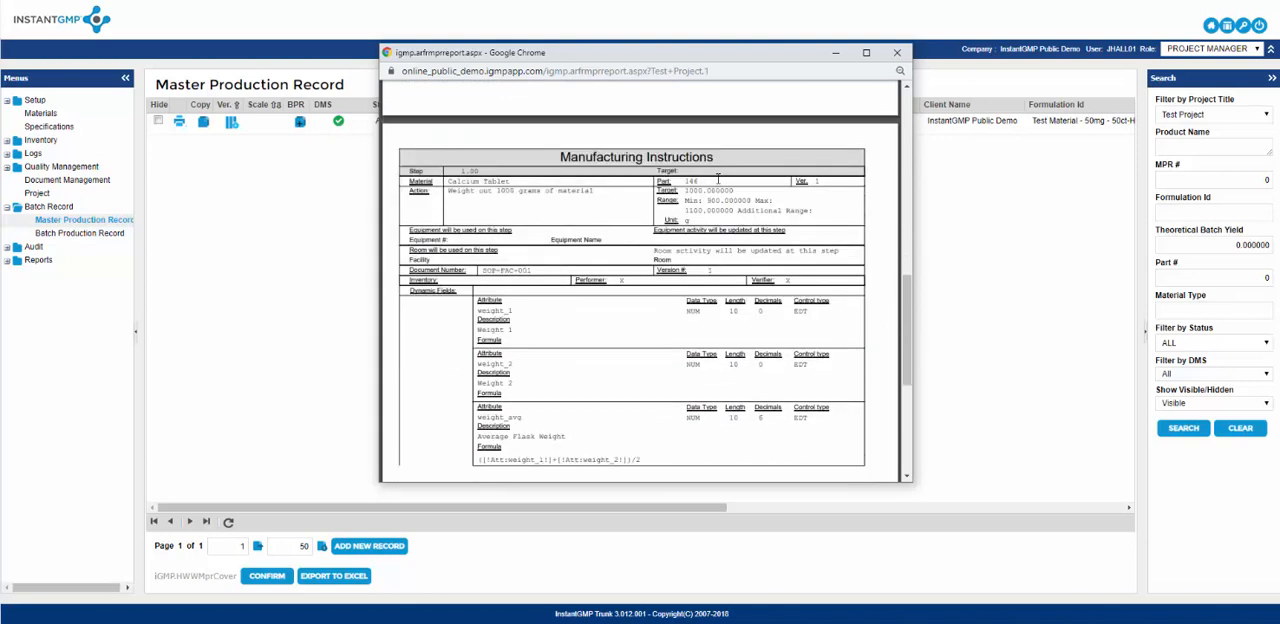
pyautogui.scroll(-5, 717, 178)
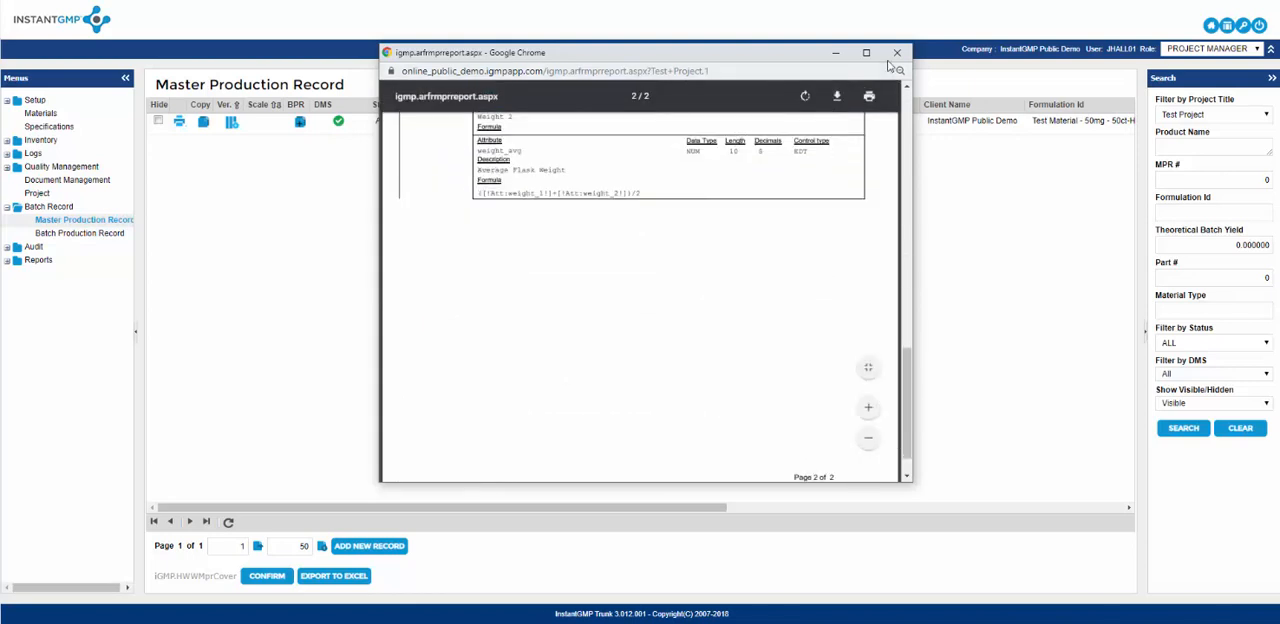
pyautogui.click(897, 52)
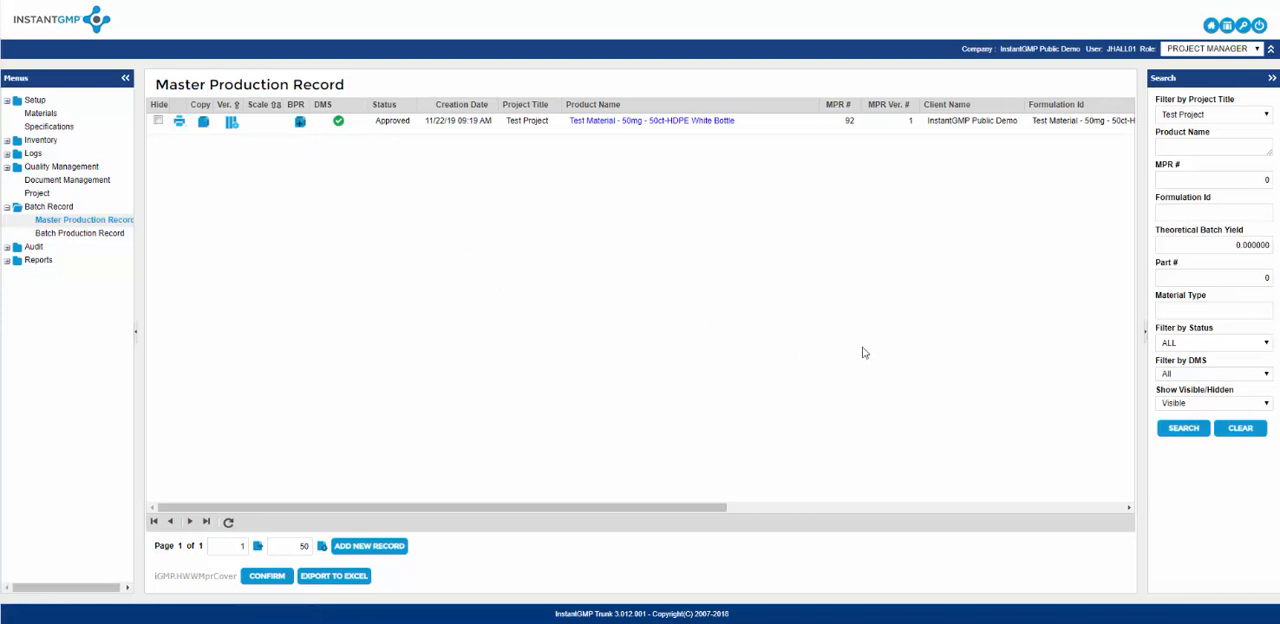
# Set the project title filter to All and search the Master Production Records.
pyautogui.click(1240, 114)
pyautogui.click(1205, 129)
pyautogui.click(1191, 434)
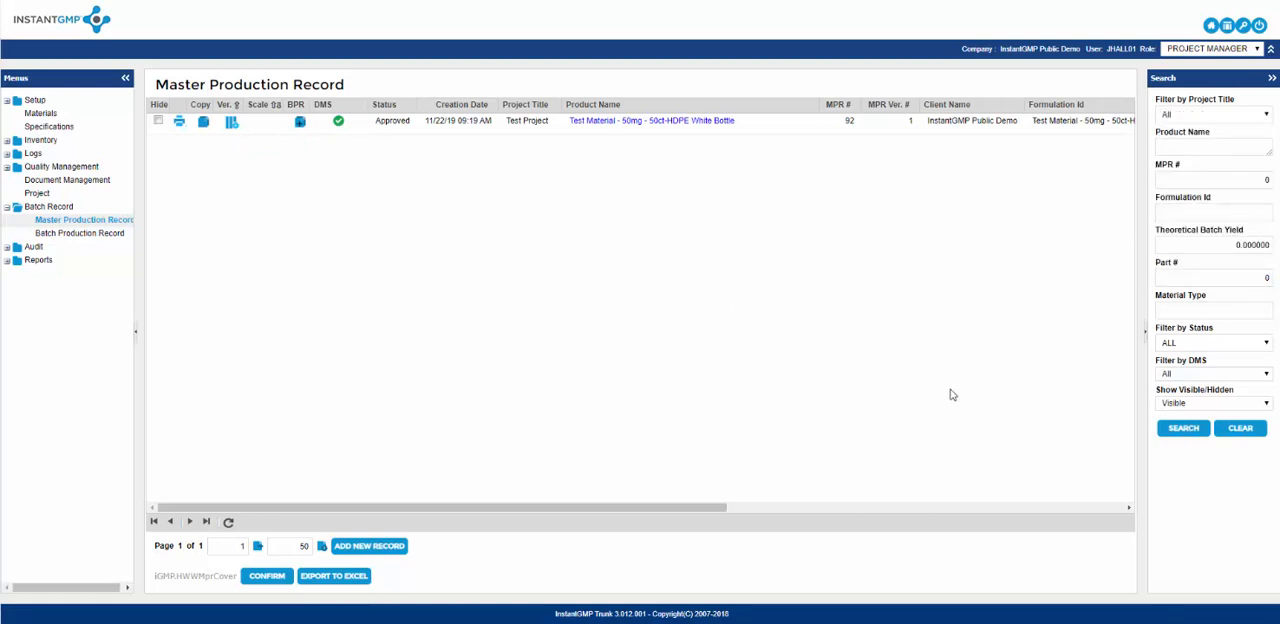